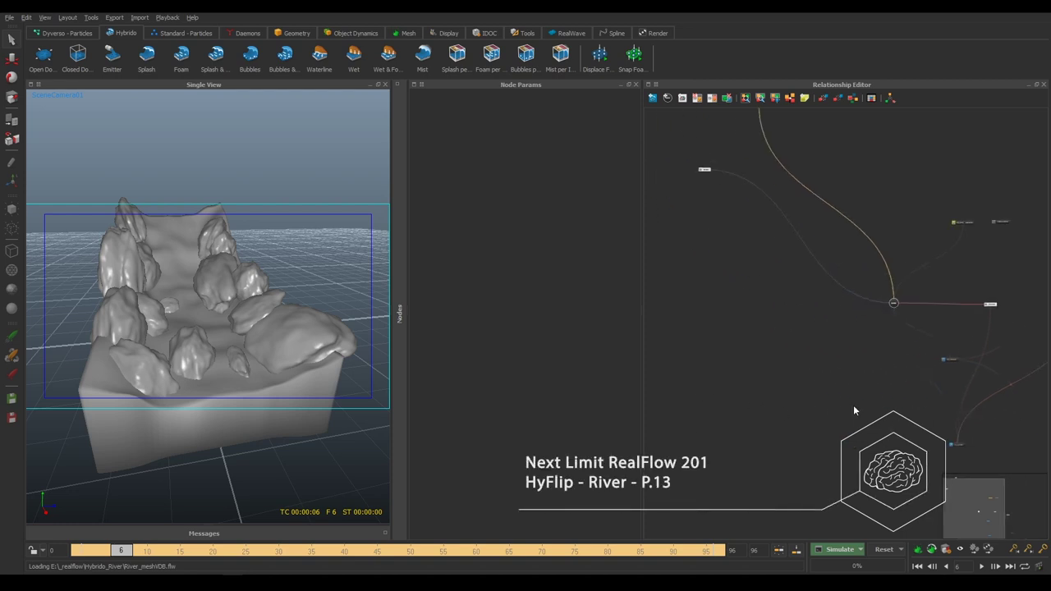
Pan the relationship graph and open, then re-collapse, the Emitter group to see its nodes.
middle_drag(854, 410, 810, 446)
middle_drag(769, 356, 774, 369)
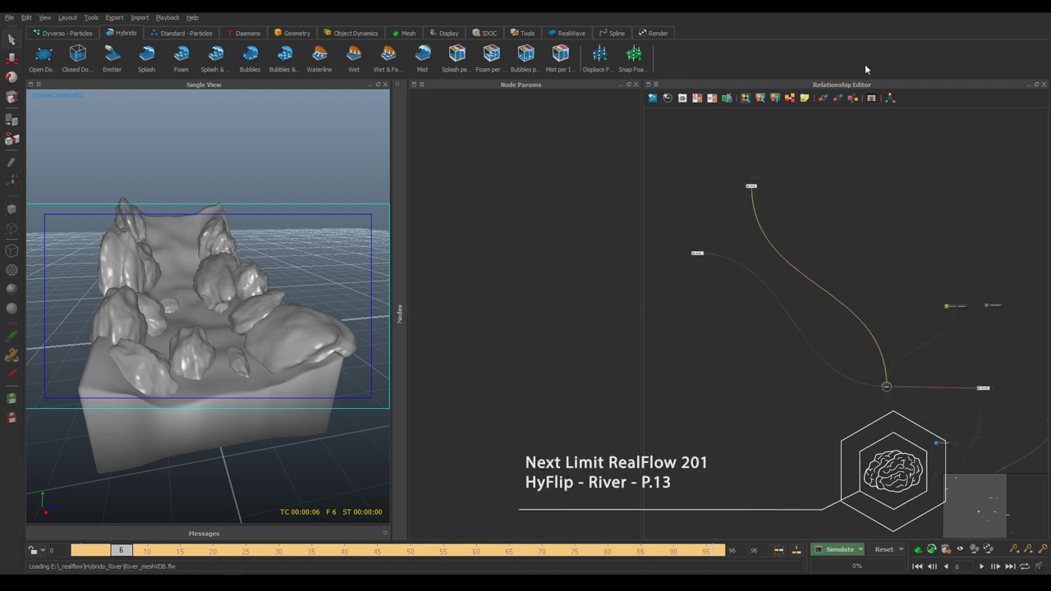
middle_drag(841, 267, 857, 220)
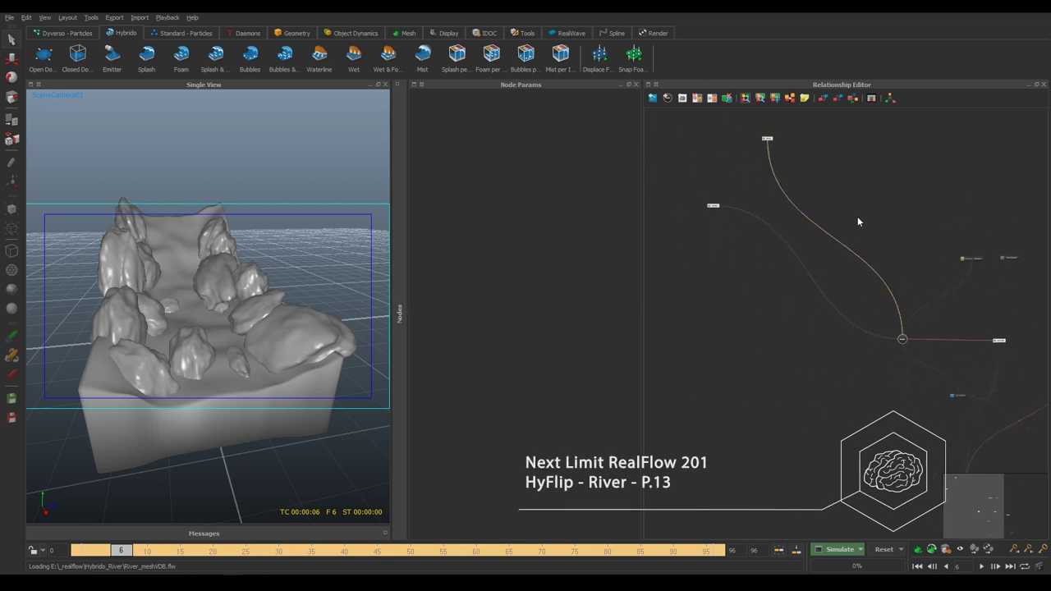
double_click(713, 205)
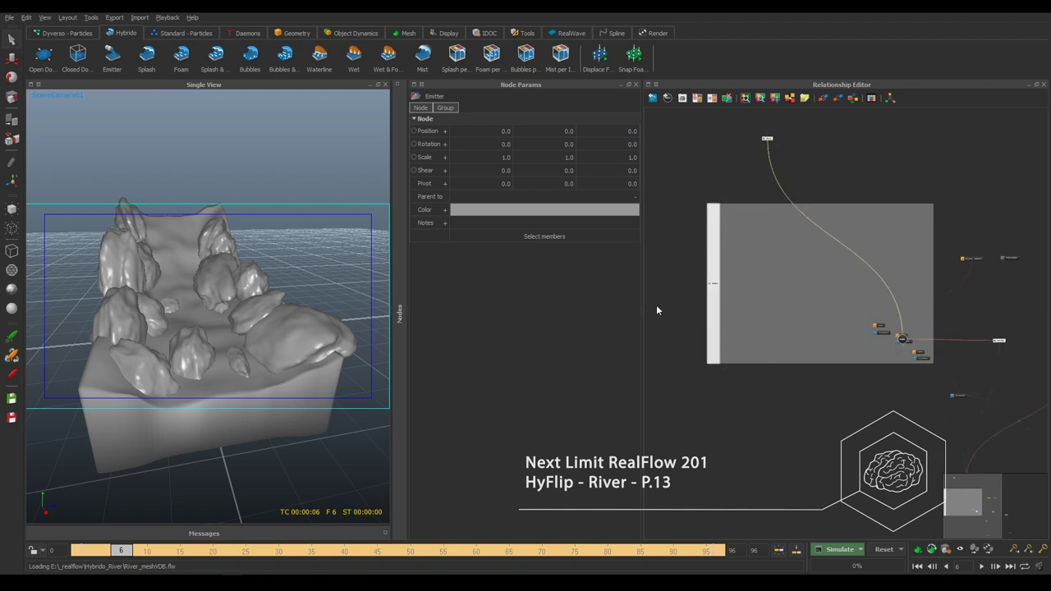
mouse_move(711, 297)
mouse_down()
mouse_move(635, 315)
mouse_move(687, 293)
mouse_up()
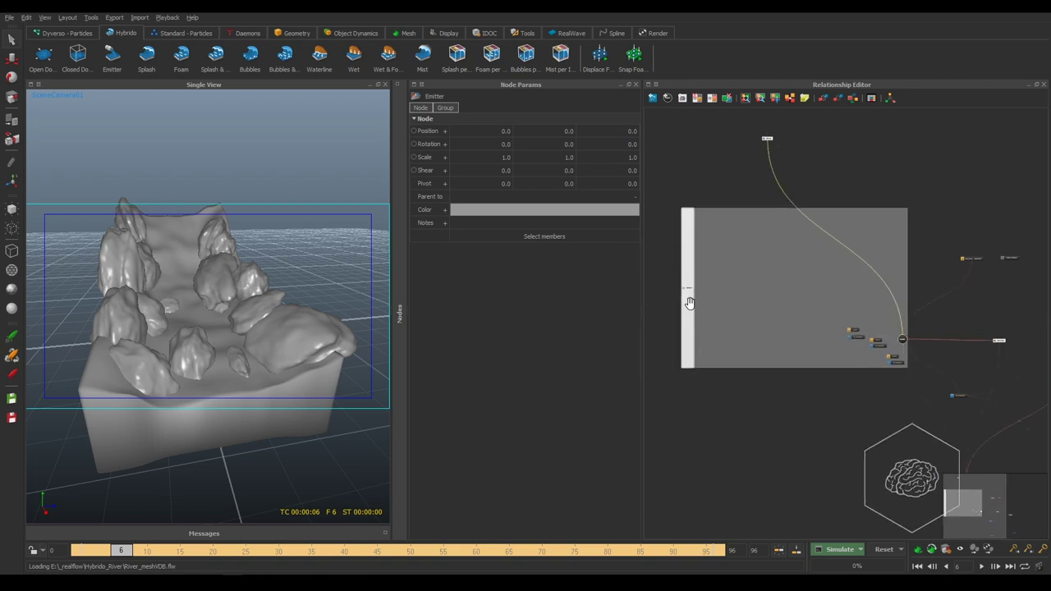
double_click(688, 293)
click(766, 141)
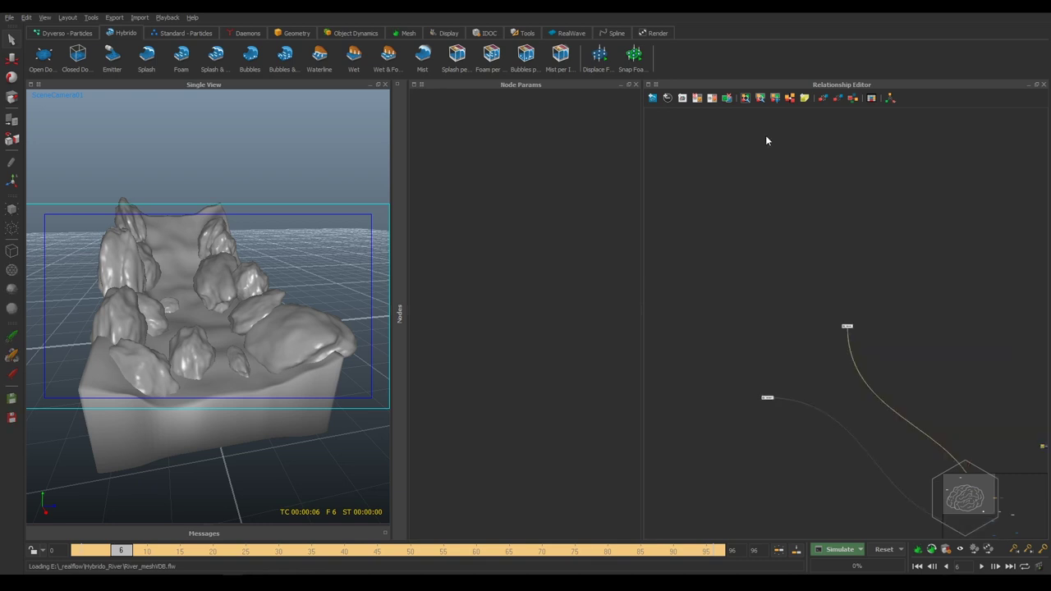
Open the Rocks group, move it around the graph, then collapse it back into a node.
double_click(848, 327)
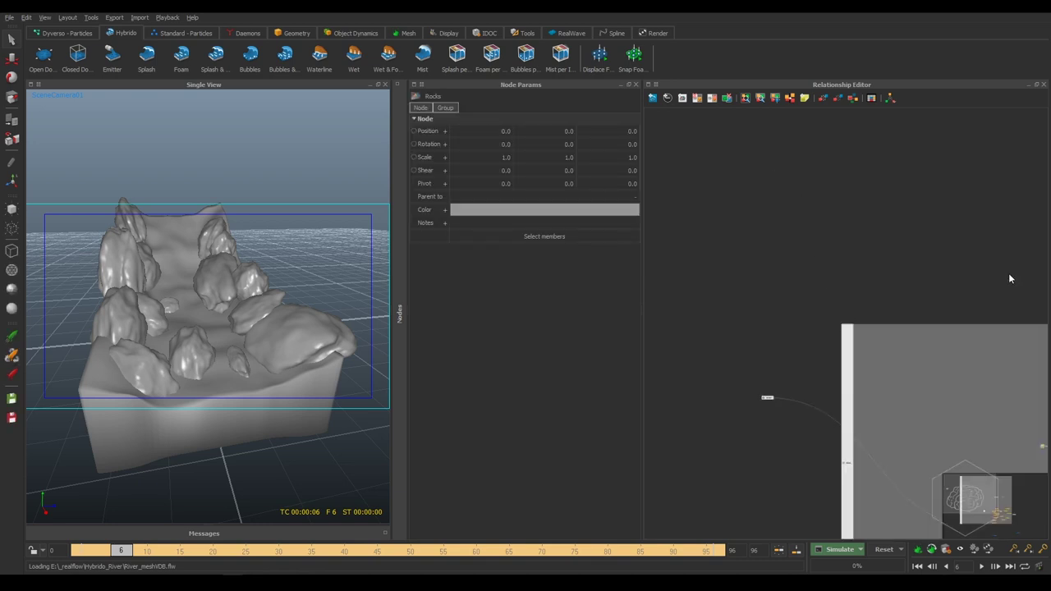
drag(1009, 273, 806, 180)
click(807, 181)
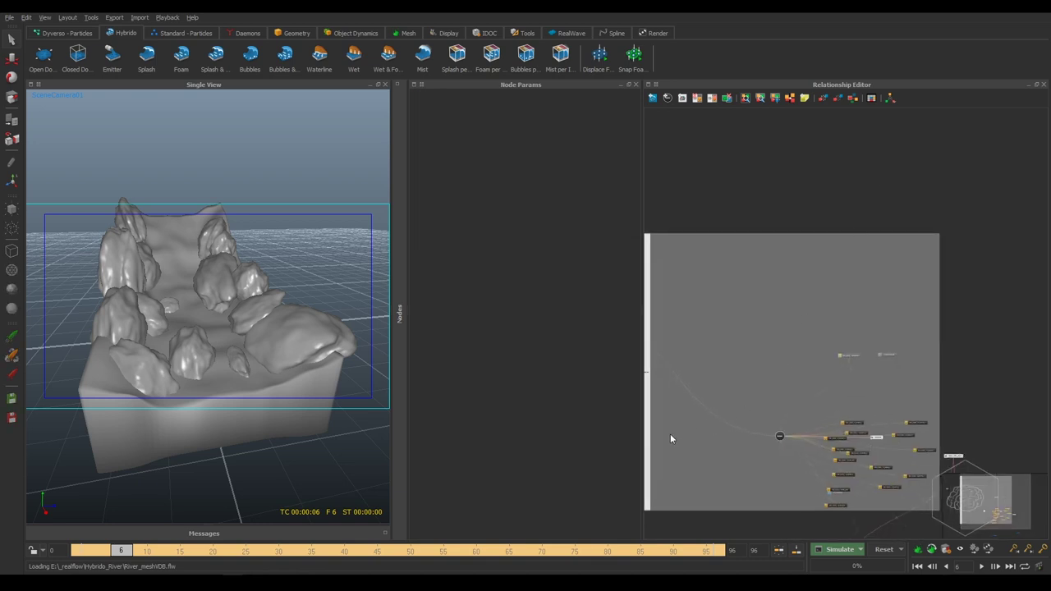
drag(670, 438, 787, 406)
double_click(808, 366)
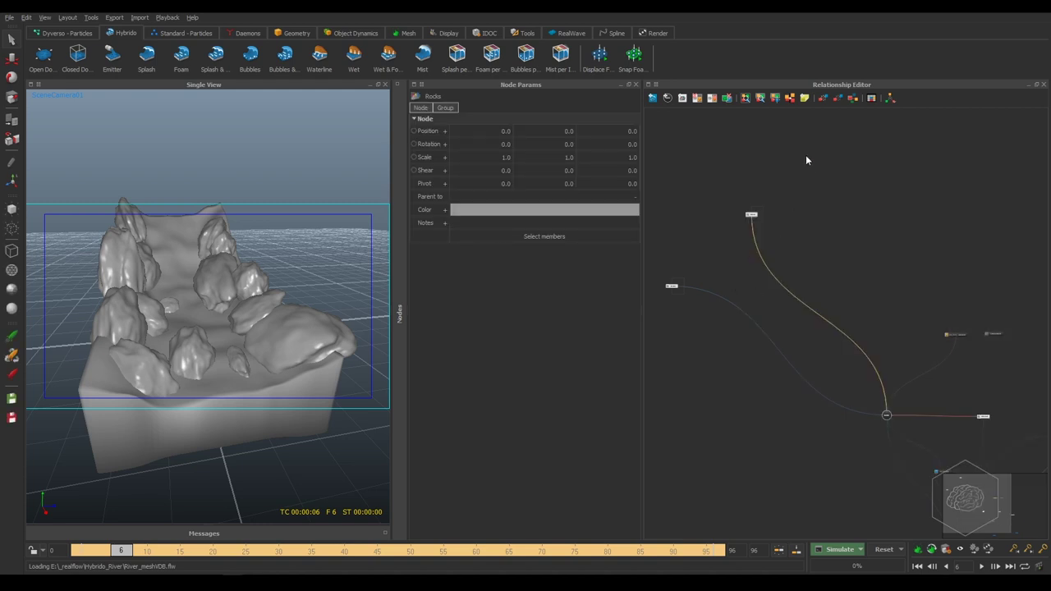
drag(805, 156, 684, 291)
Expand and narrow the node list, fold the Rocks group, and toggle its viewport visibility.
click(401, 310)
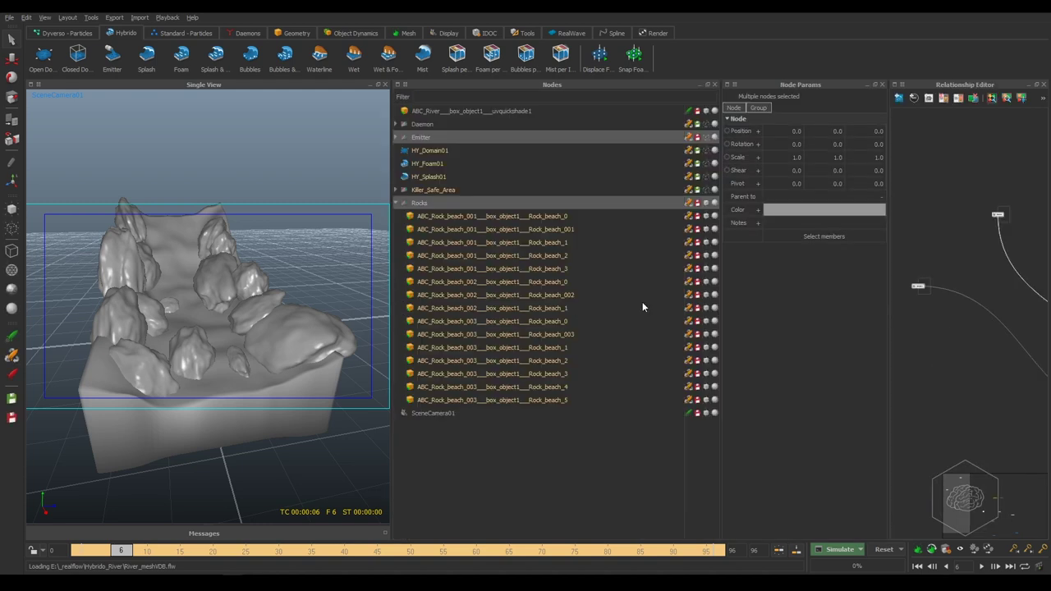
drag(721, 402, 618, 407)
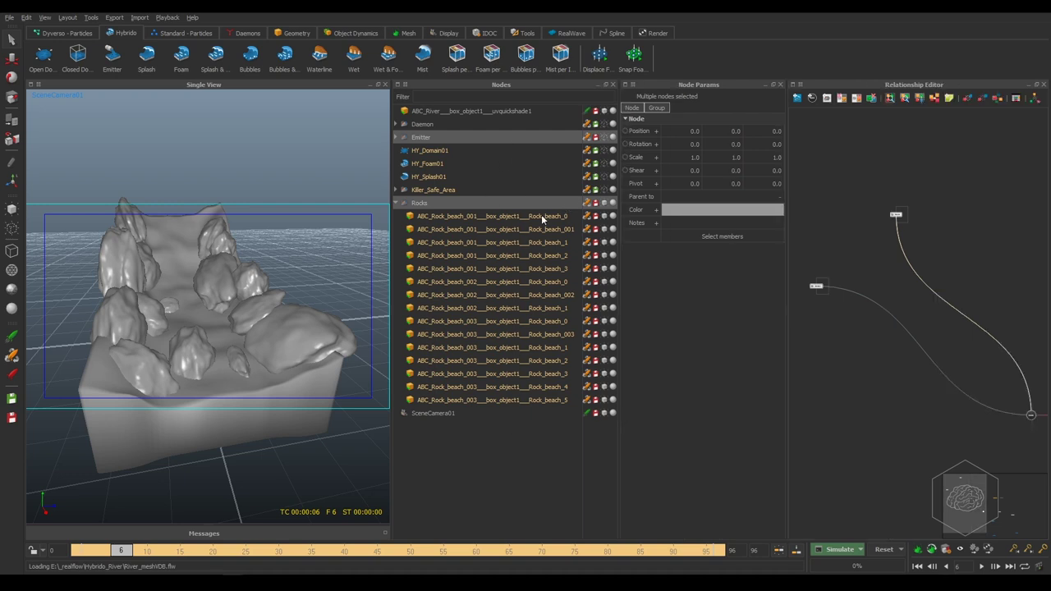
click(396, 203)
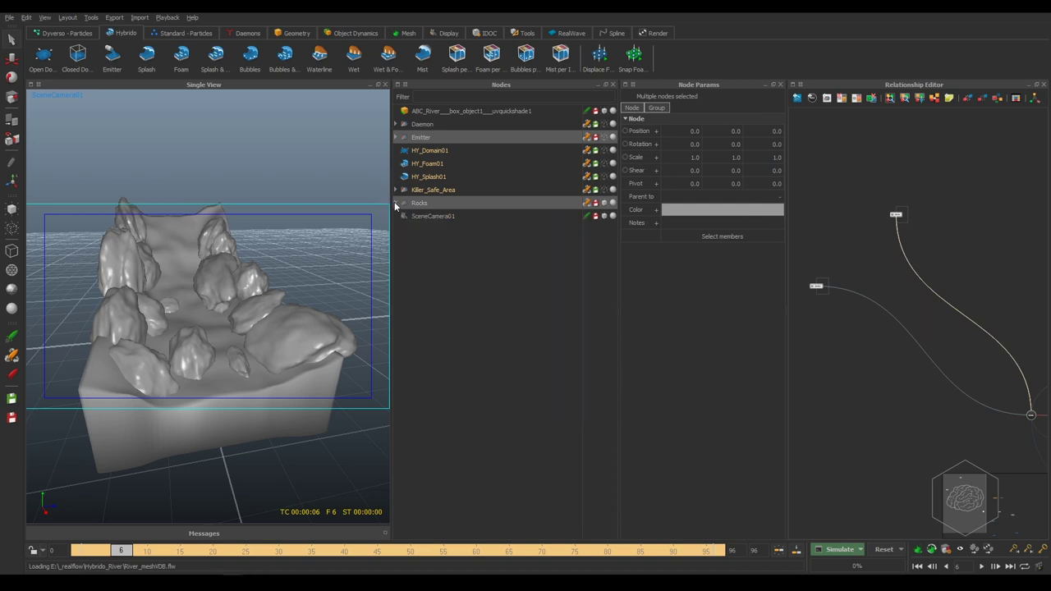
click(605, 205)
click(605, 206)
Inspect HY_Splash01's settings, then display HY_Domain01's domain parameters.
middle_drag(946, 238, 823, 195)
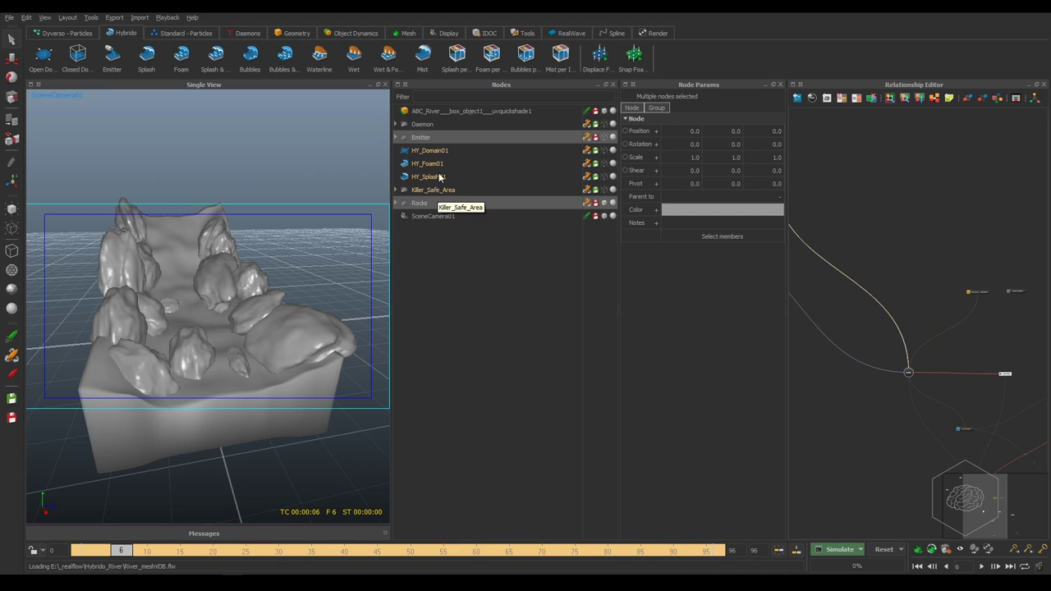
click(441, 177)
click(440, 152)
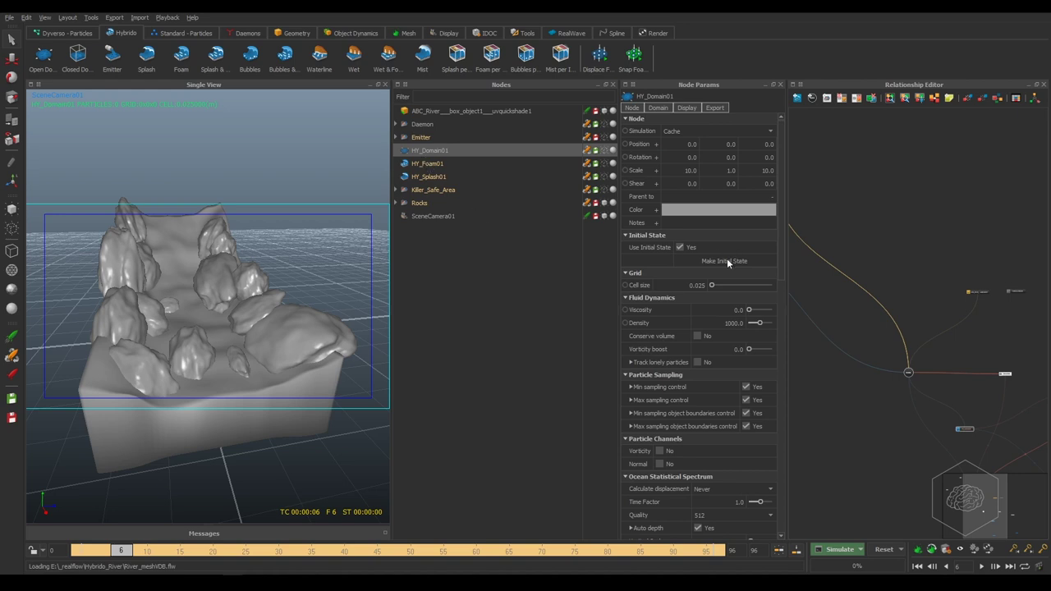
Create a Hybrido VDB mesh node from the Mesh shelf and place it below HY_Domain01.
click(407, 34)
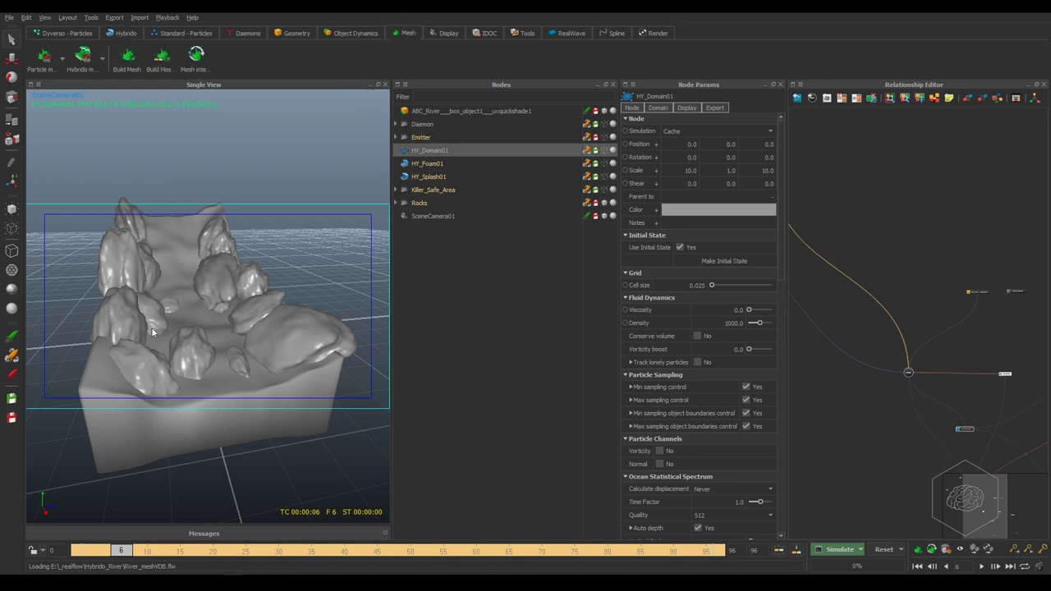
click(103, 61)
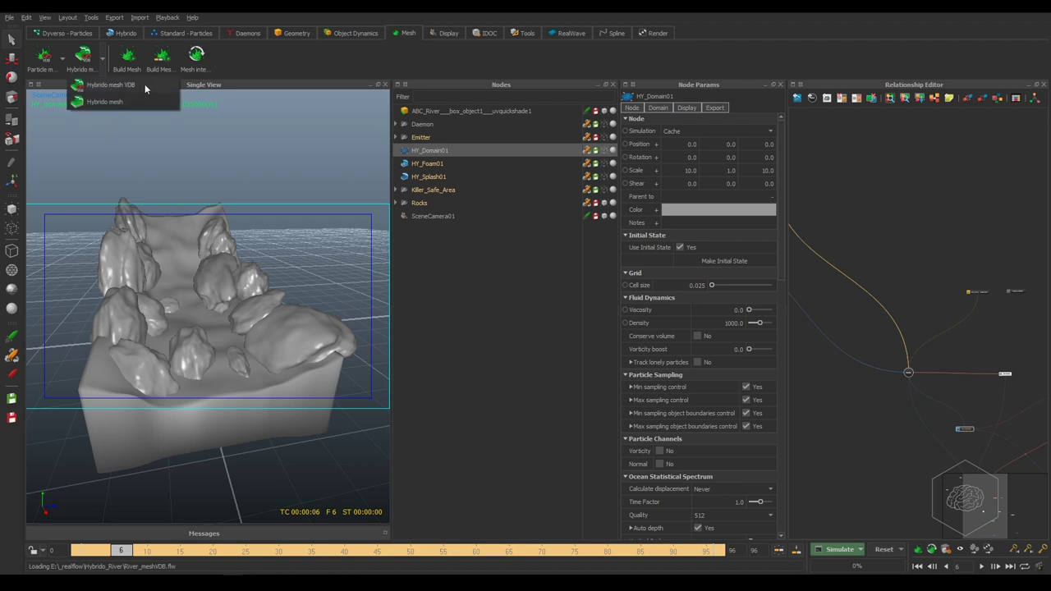
click(145, 84)
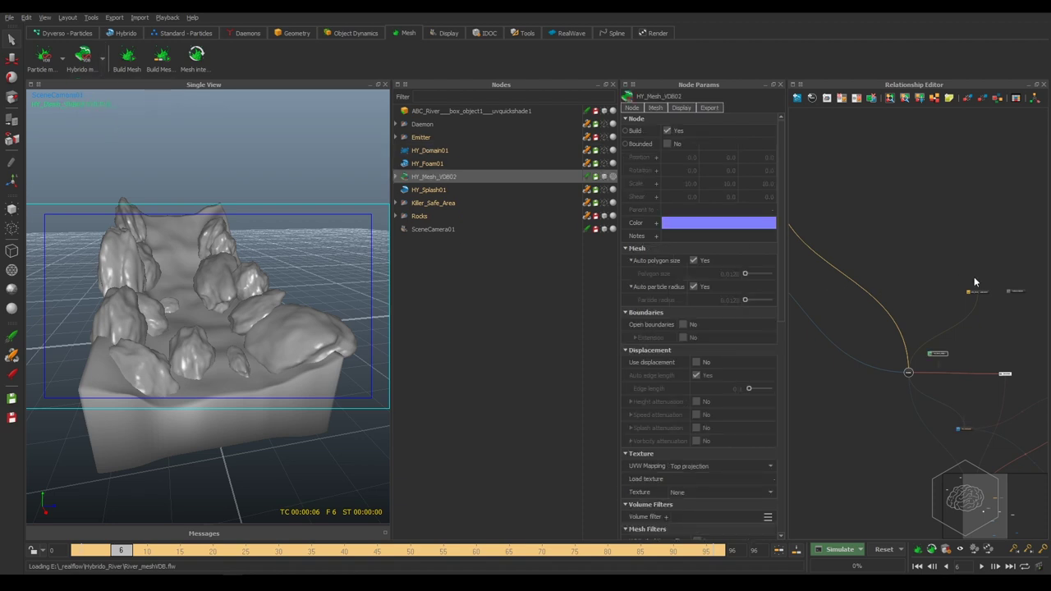
click(847, 313)
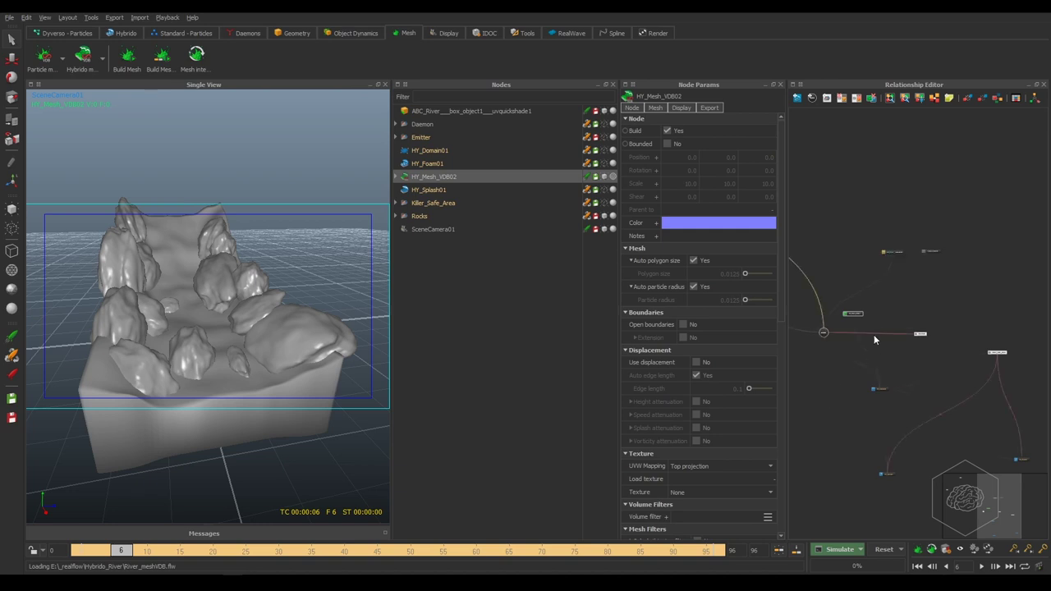
mouse_move(855, 314)
mouse_down()
mouse_move(821, 362)
mouse_move(835, 395)
mouse_up()
scroll(890, 453, up, 3)
scroll(930, 347, up, 2)
scroll(971, 331, up, 2)
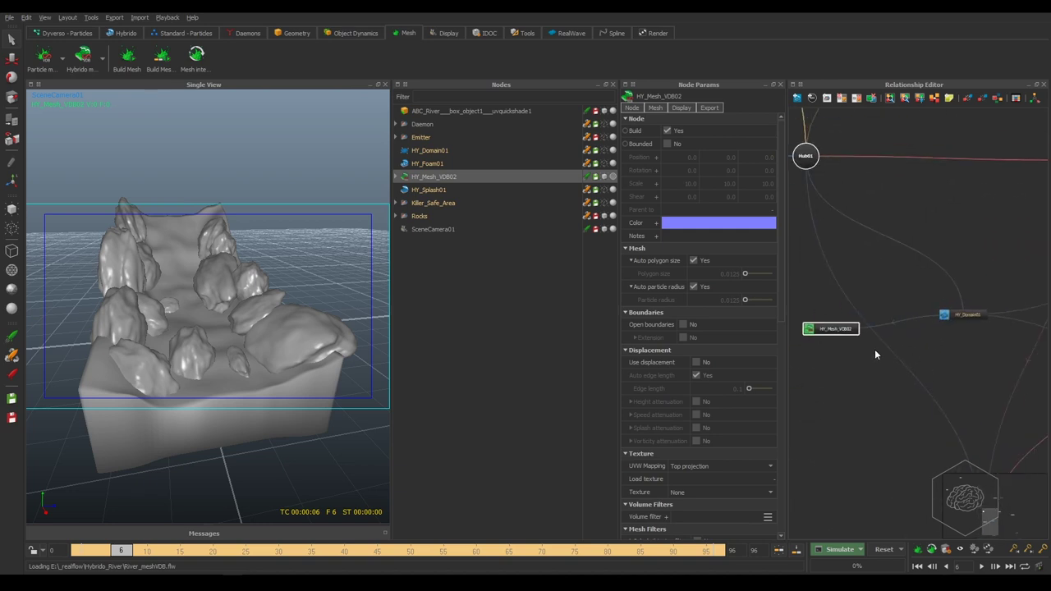
scroll(982, 328, up, 2)
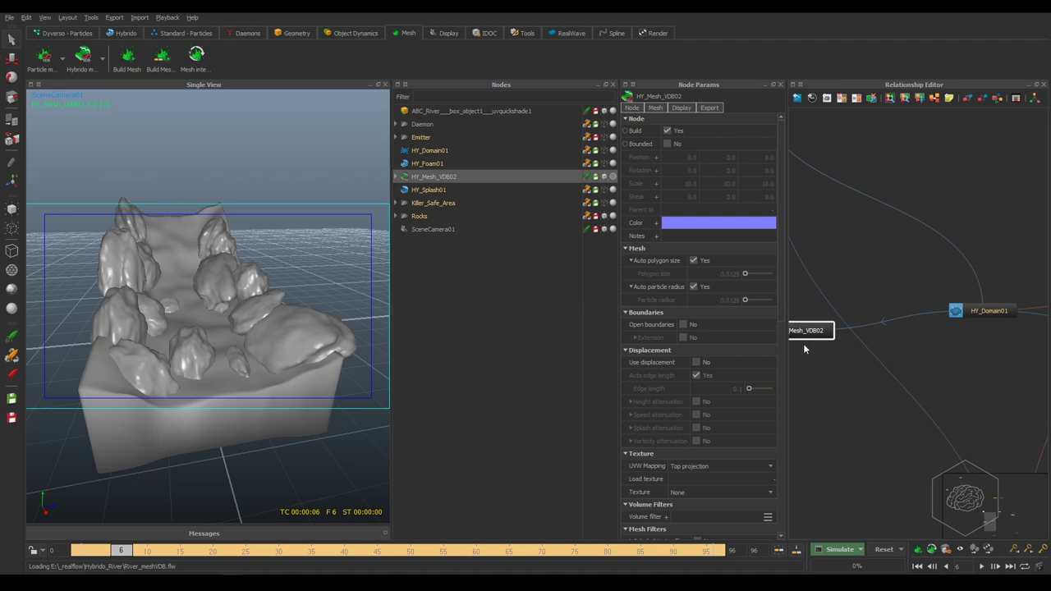
mouse_move(810, 334)
mouse_down()
mouse_move(835, 348)
mouse_move(849, 403)
mouse_up()
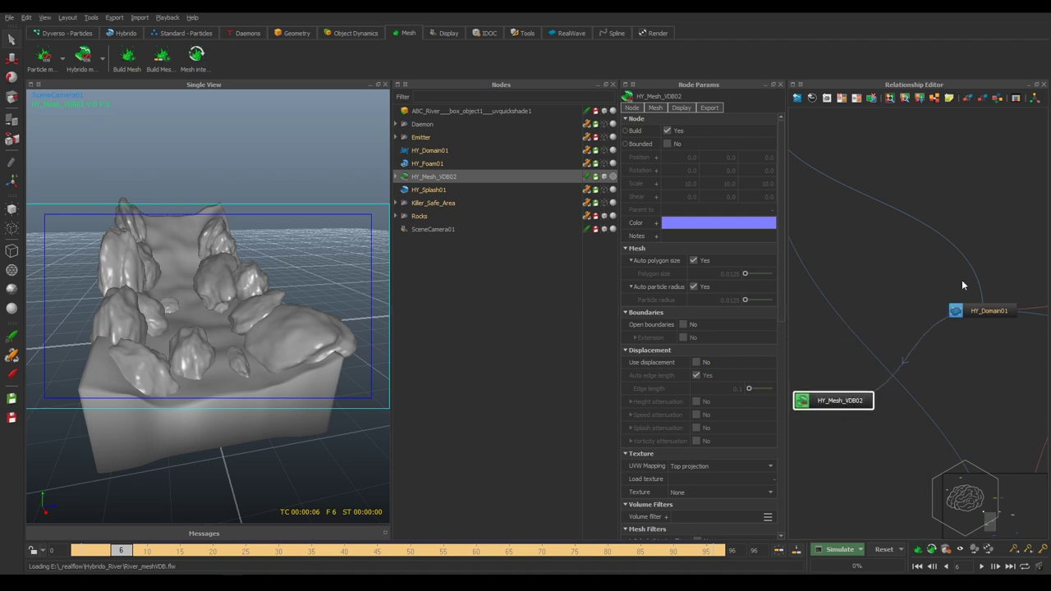
Add the splash particles (HY_Splash01) as a particle source for HY_Mesh_VDB02.
click(396, 178)
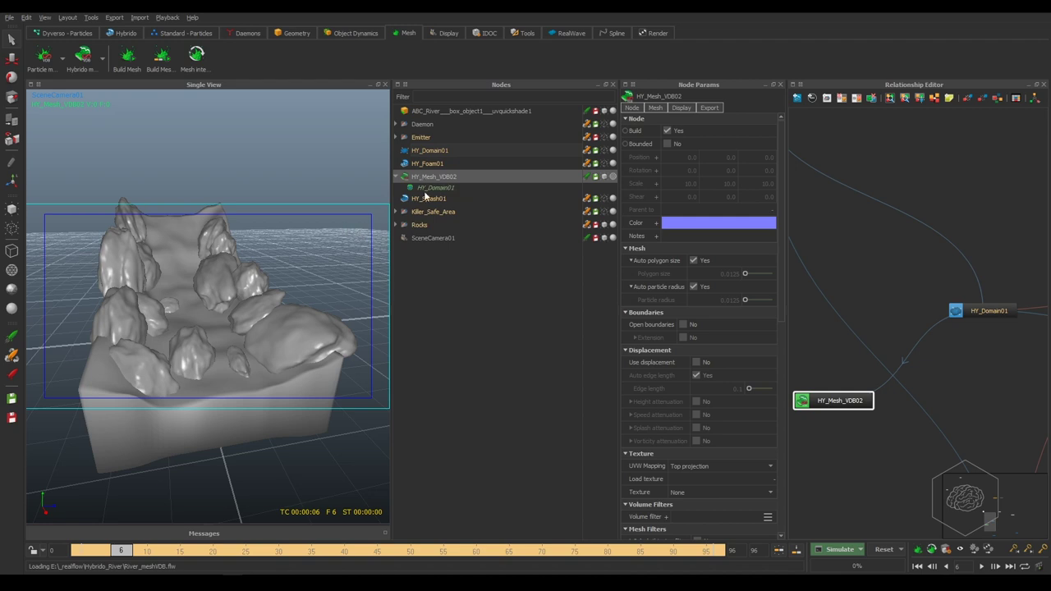
right_click(463, 188)
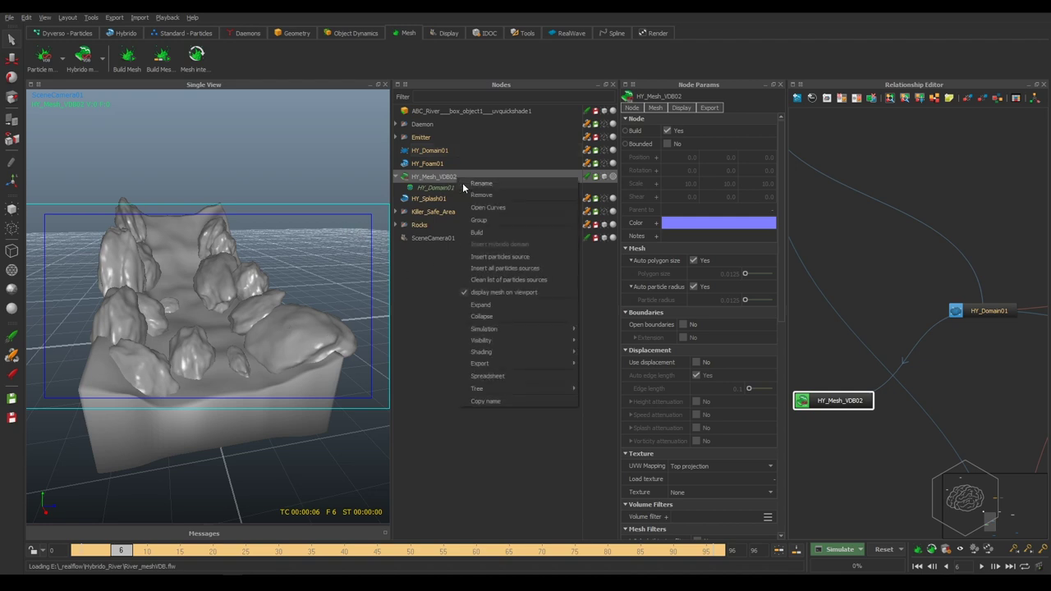
click(524, 260)
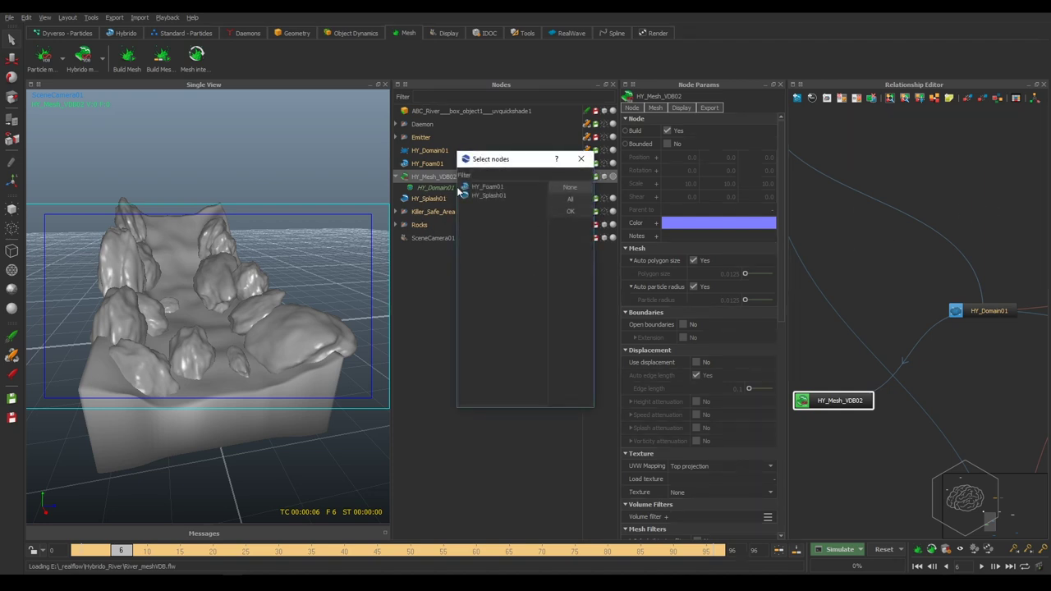
drag(490, 188, 493, 196)
click(577, 212)
Insert HY_Domain01 as HY_Mesh_VDB02's Hybrido domain source.
right_click(438, 180)
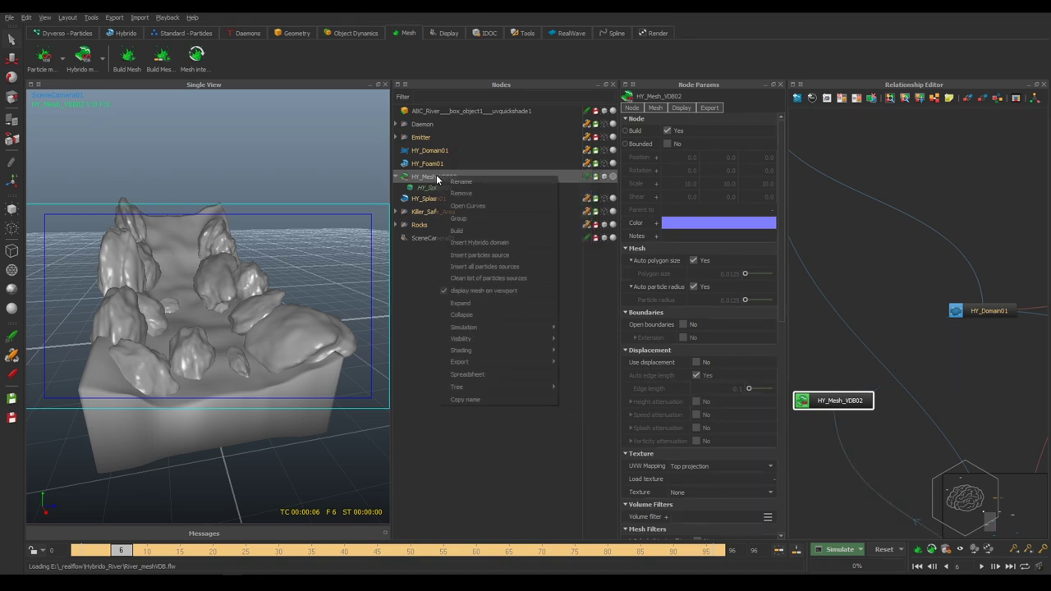
click(495, 242)
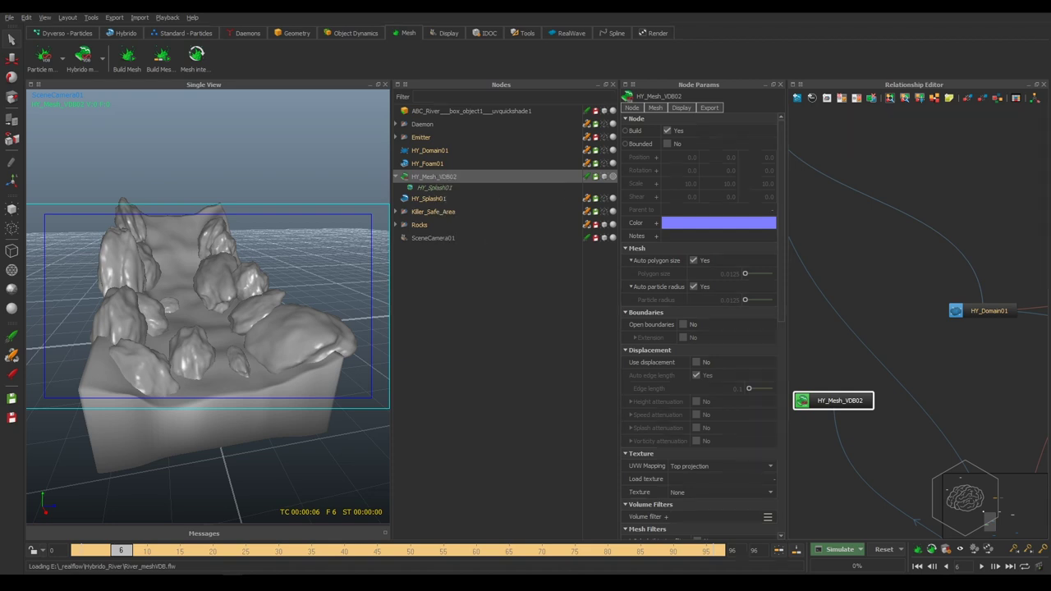
click(541, 230)
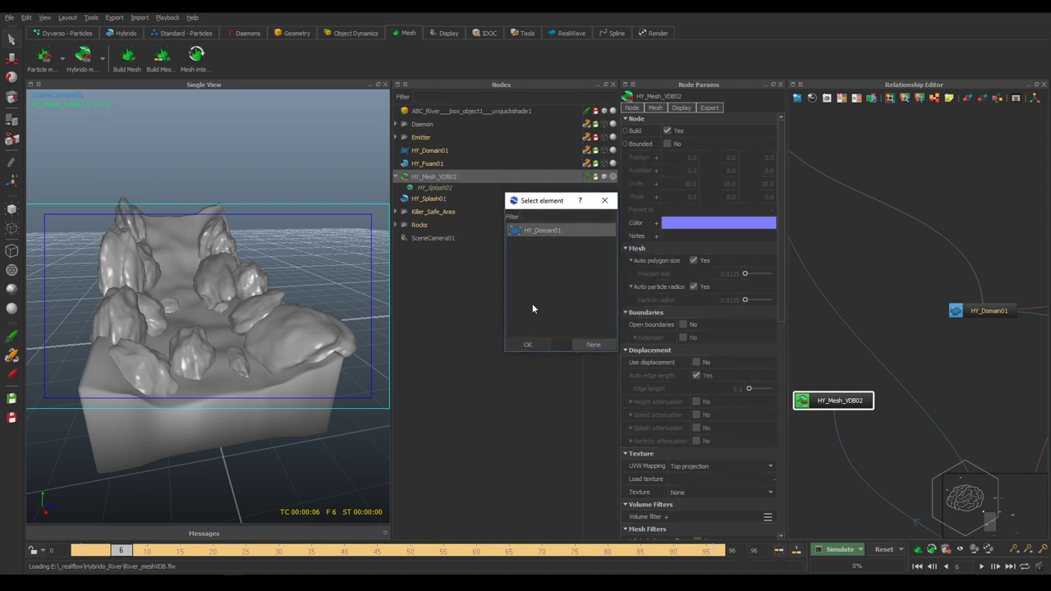
click(536, 346)
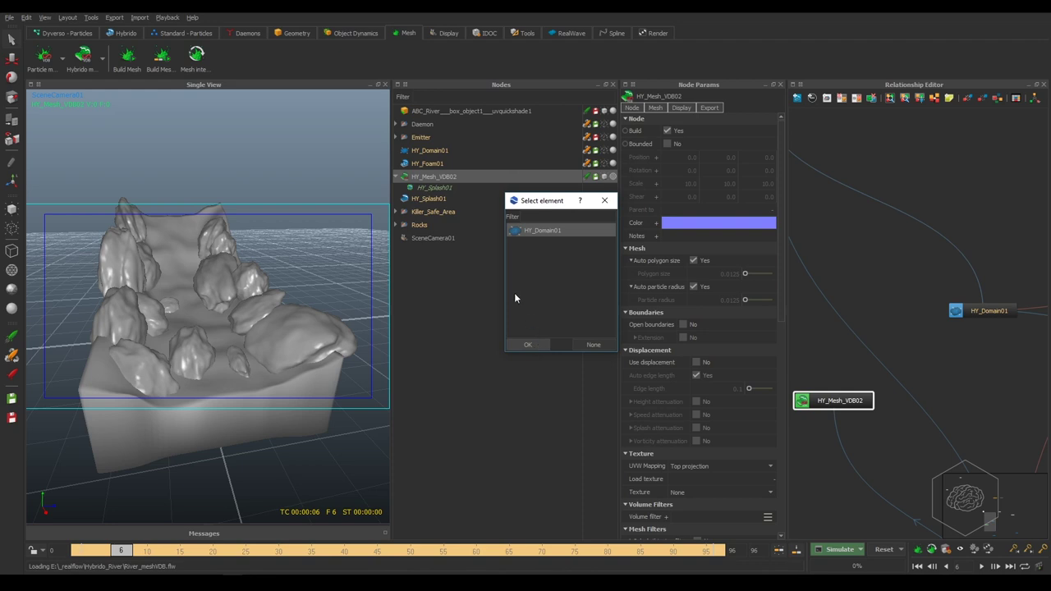
right_click(457, 179)
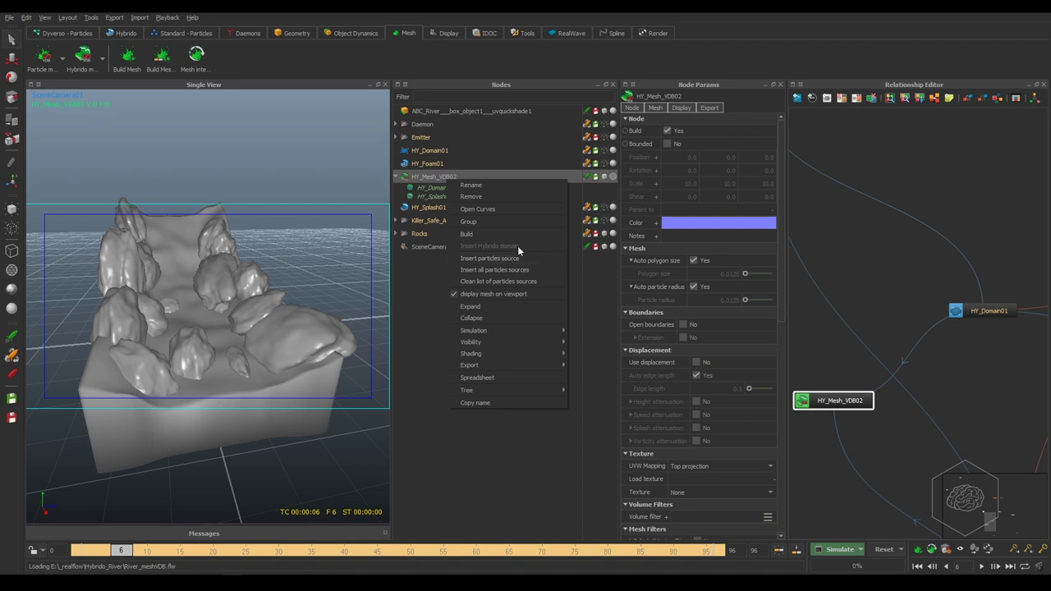
click(909, 409)
Delete HY_Mesh_VDB02's existing links to HY_Splash01 and HY_Domain01.
middle_drag(913, 346, 900, 268)
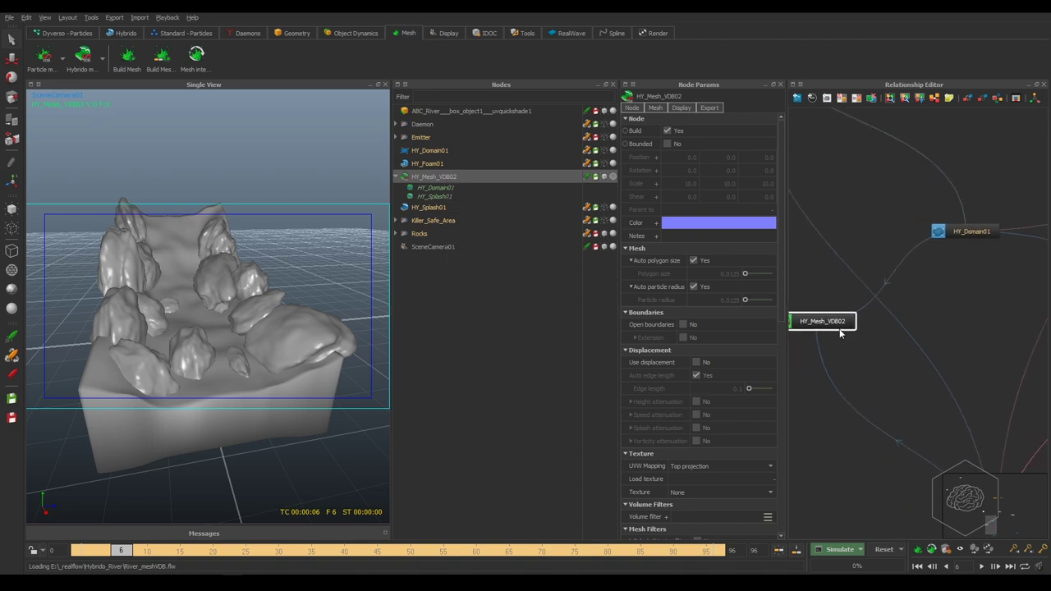
click(818, 322)
middle_drag(898, 383, 916, 357)
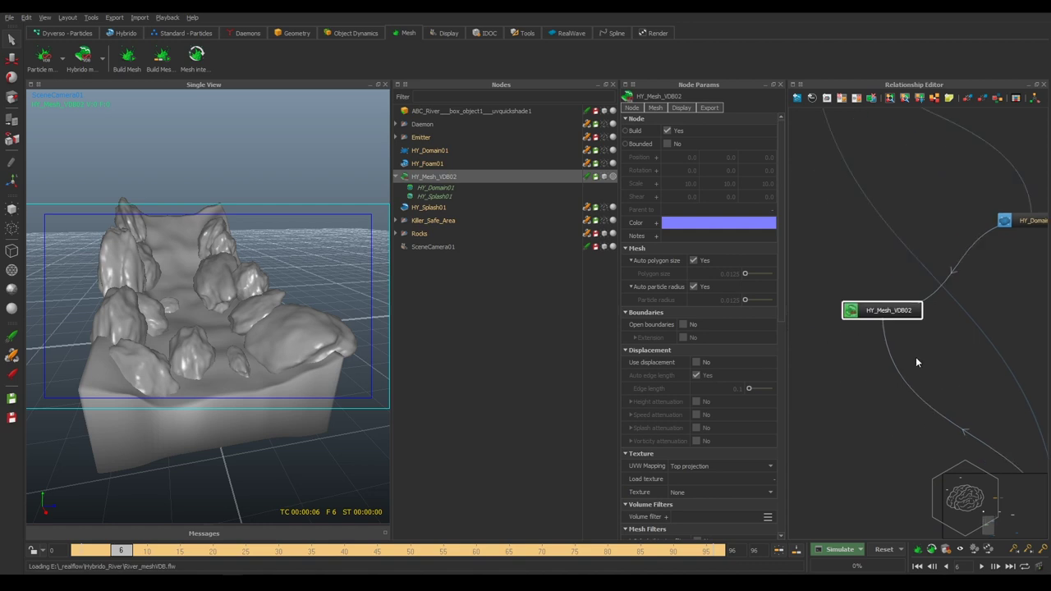
click(904, 403)
key(Delete)
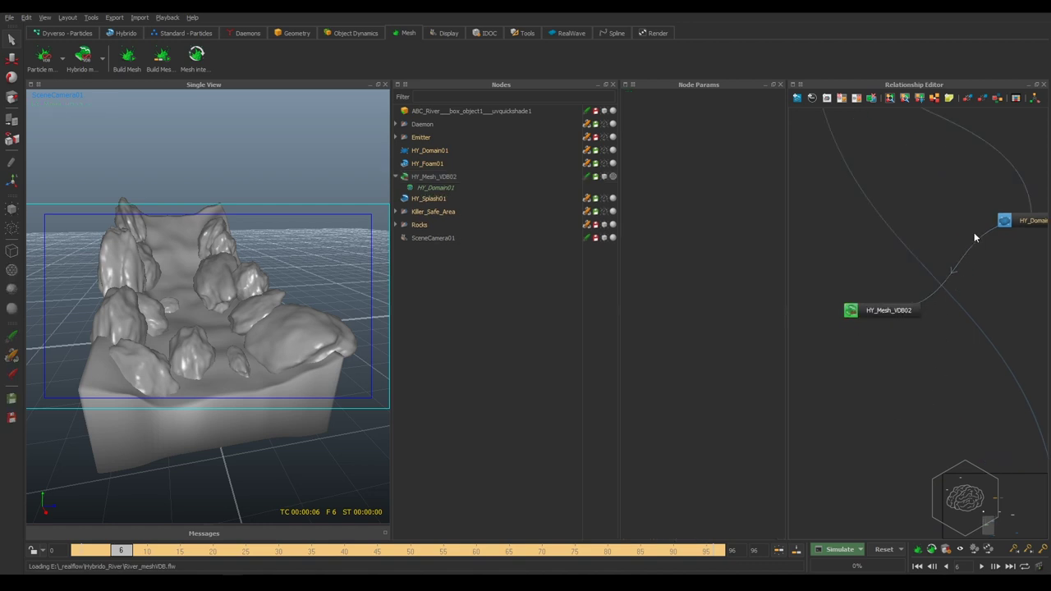
click(961, 291)
key(Delete)
Re-link HY_Mesh_VDB02 to HY_Domain01 and HY_Splash01, and move the node lower.
click(854, 311)
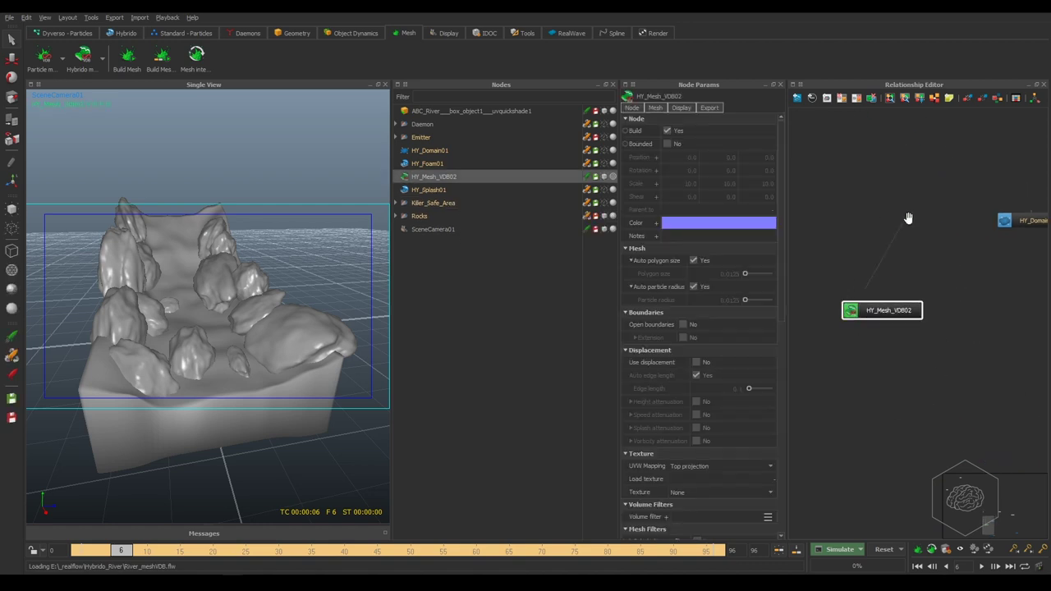
drag(909, 218, 1007, 218)
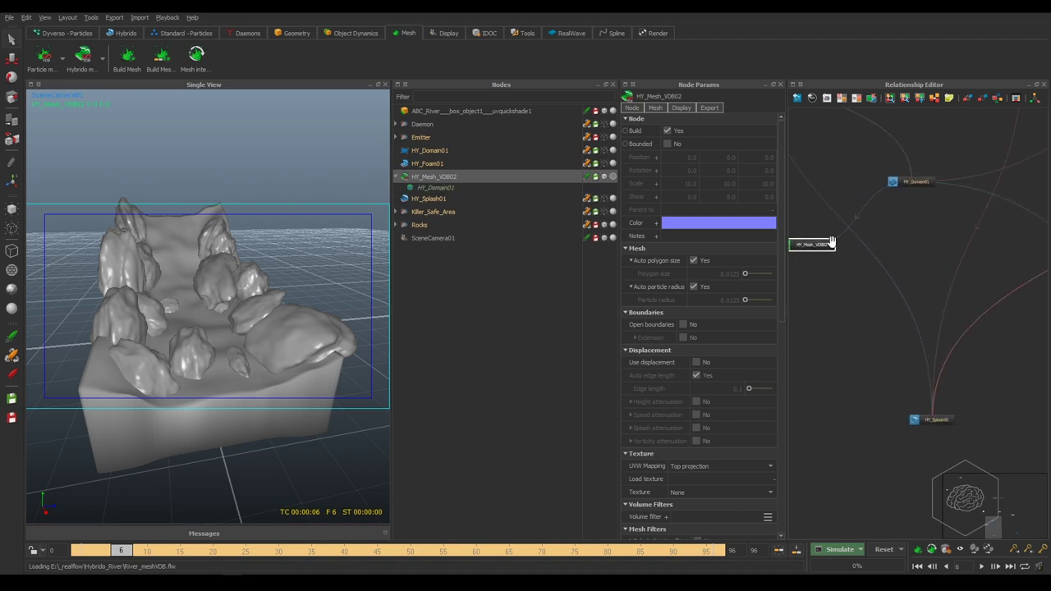
drag(808, 211, 957, 384)
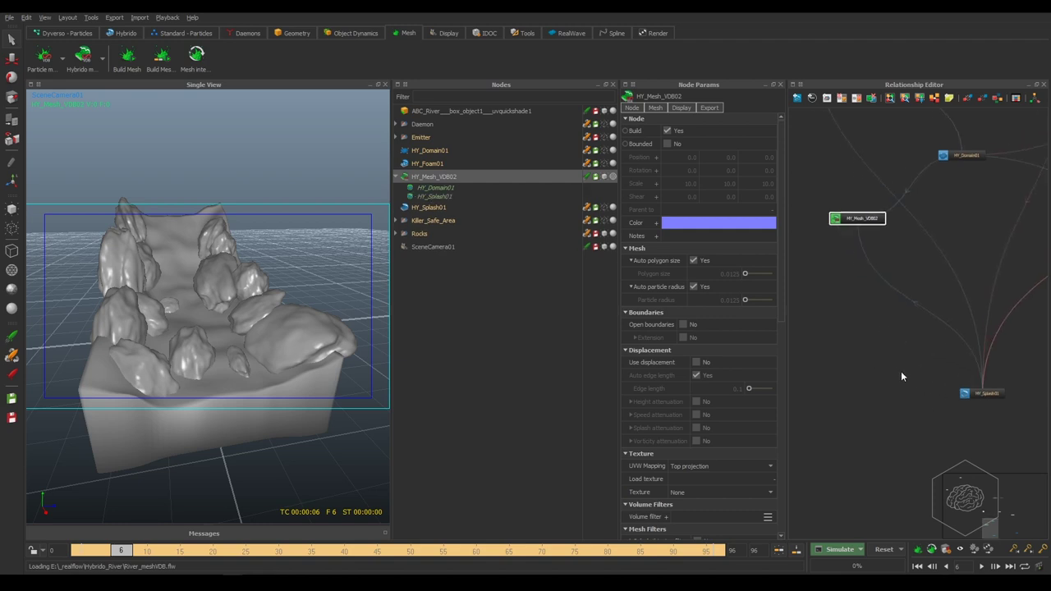
drag(884, 232, 837, 293)
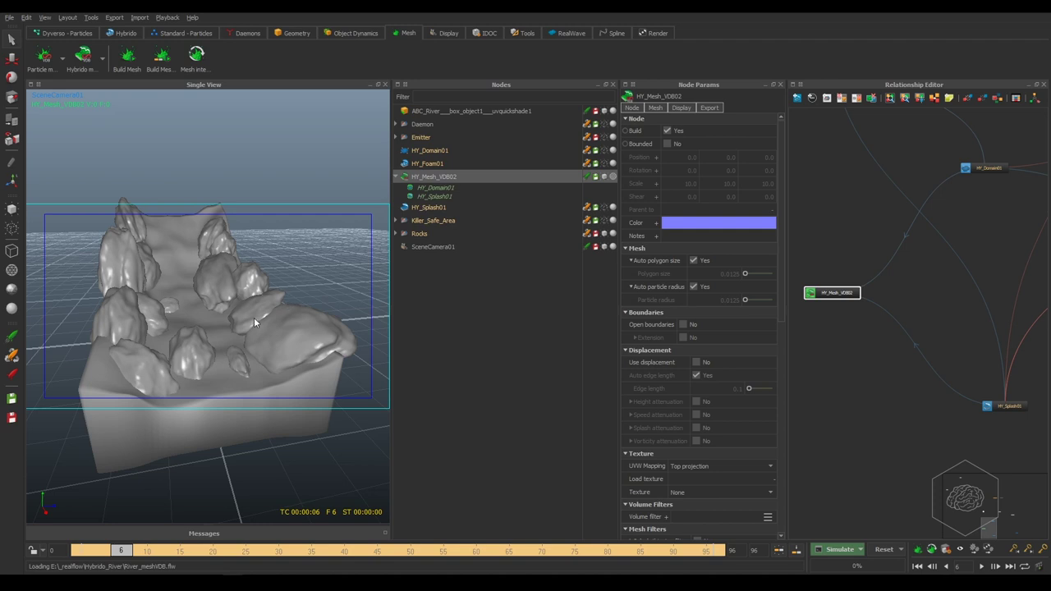
click(667, 145)
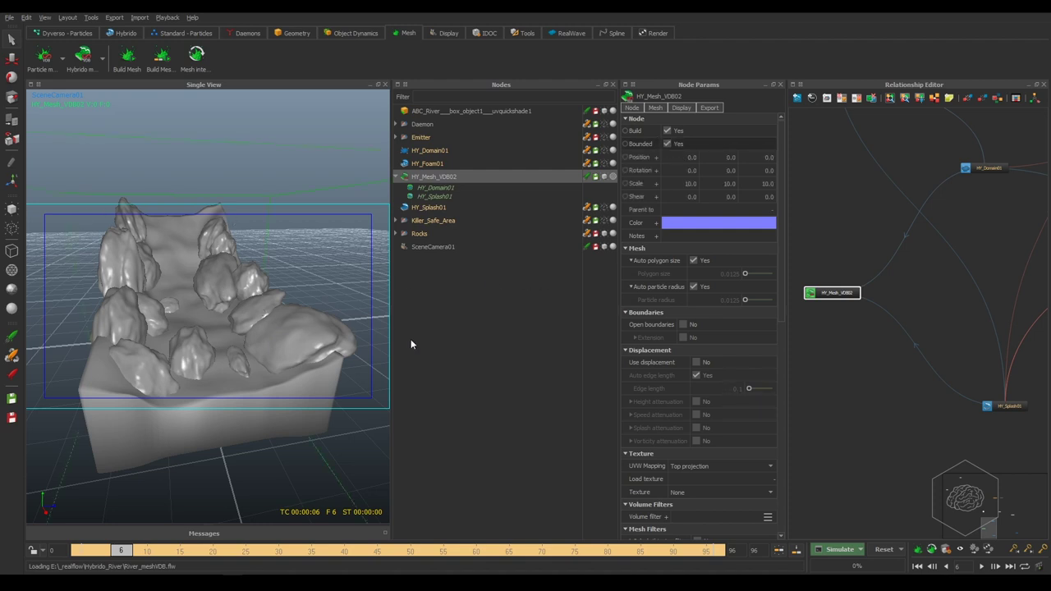
click(666, 144)
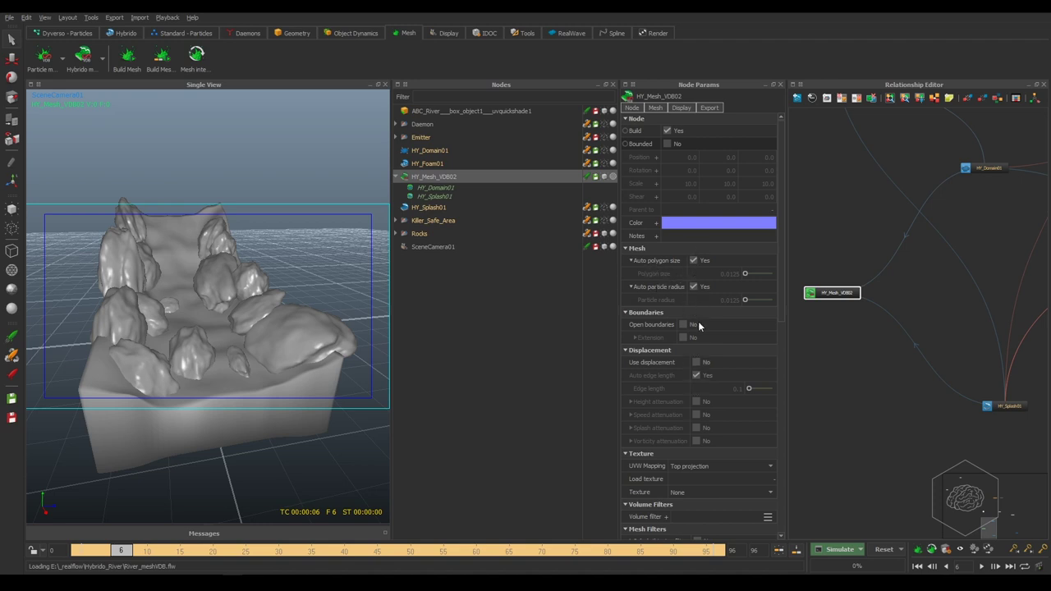
scroll(675, 298, down, 1)
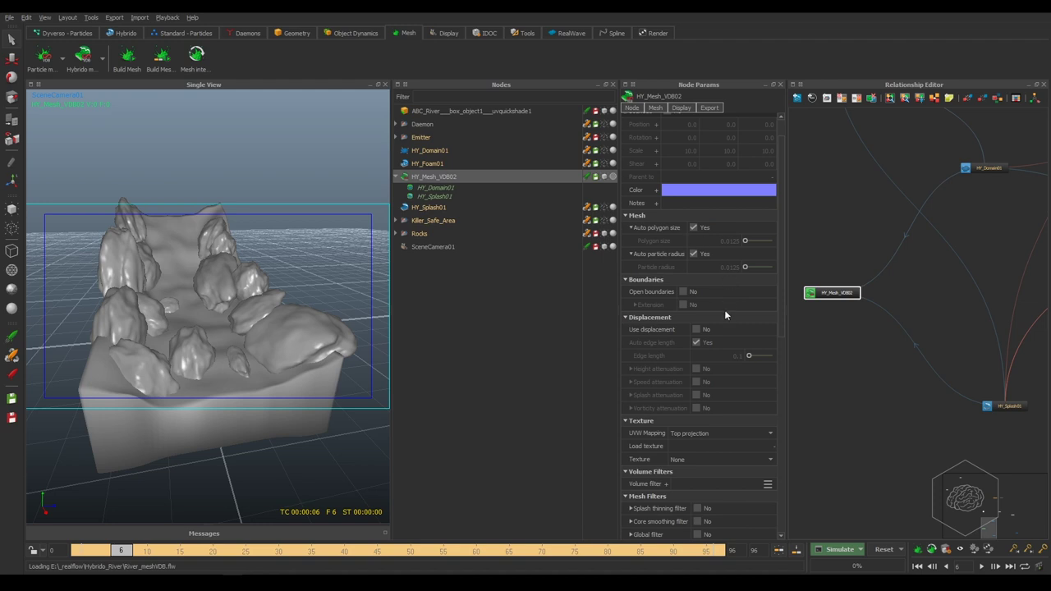
Toggle Use displacement on and back off, then collapse the Texture, Displacement and Boundaries sections.
scroll(720, 317, down, 2)
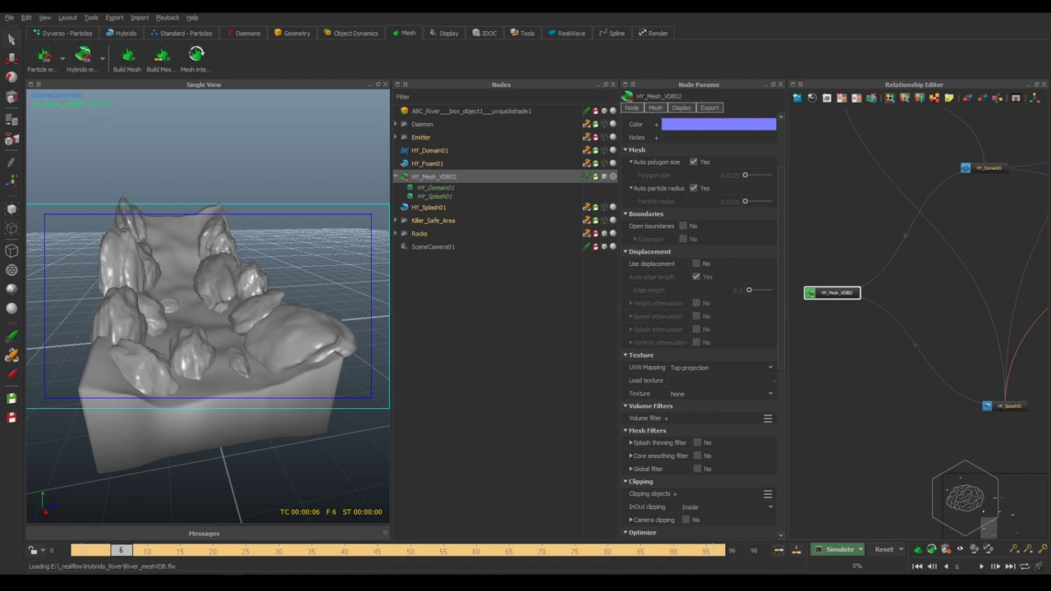
click(696, 265)
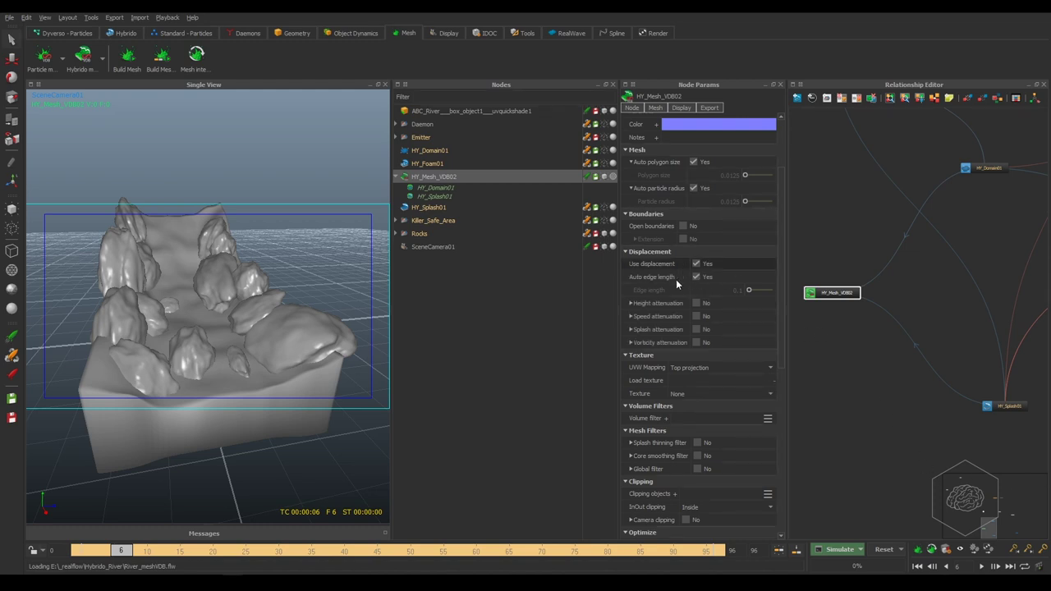
click(696, 263)
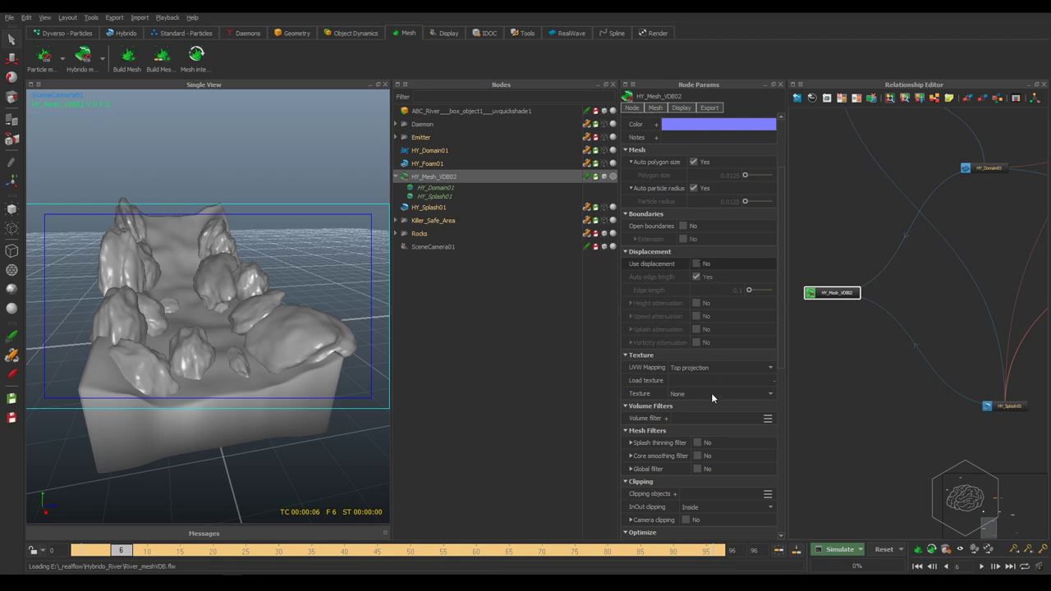
click(666, 356)
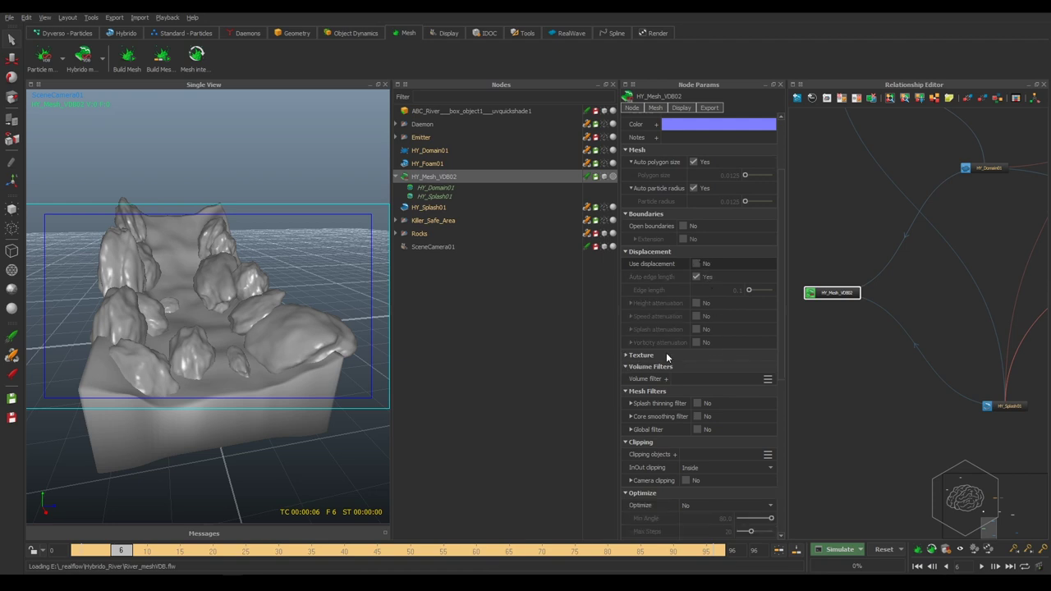
click(657, 252)
click(668, 214)
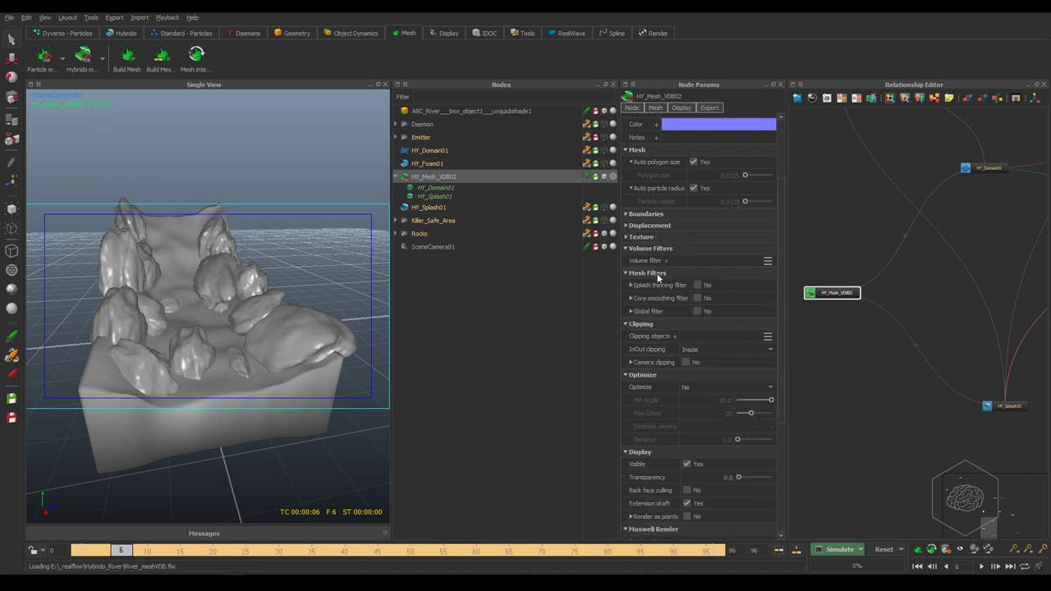
Collapse the Mesh Filters, Clipping, Optimize, Display, Maxwell Render, Shader and Export sections.
click(657, 274)
click(655, 285)
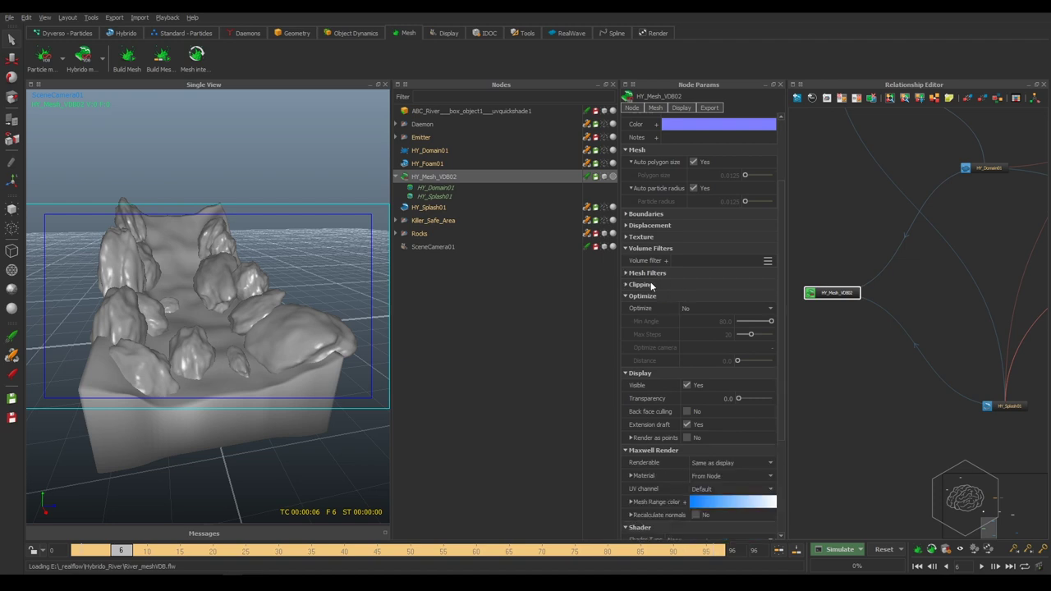
click(644, 297)
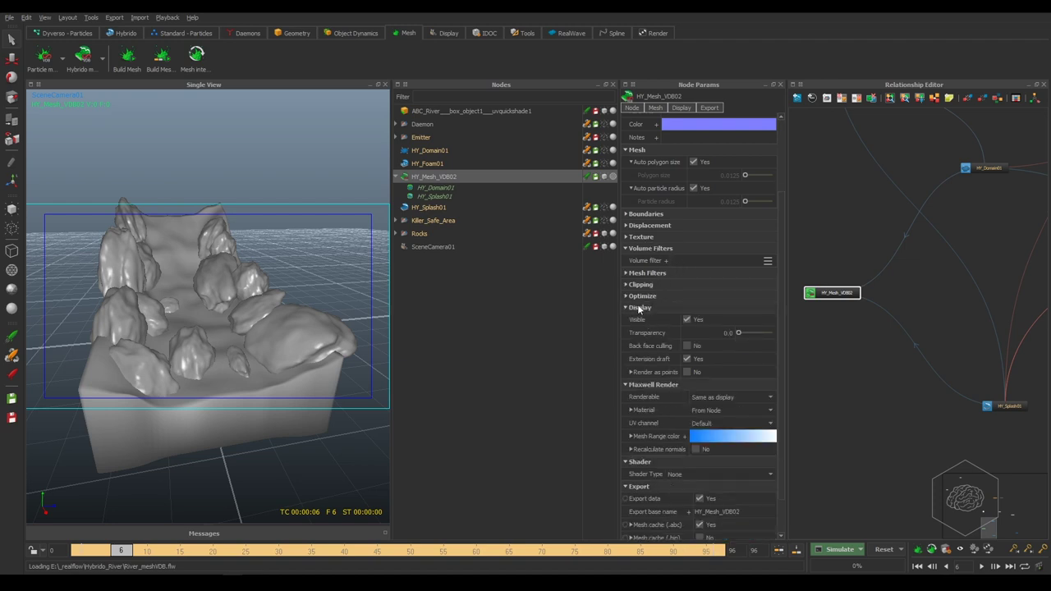
click(641, 308)
click(644, 342)
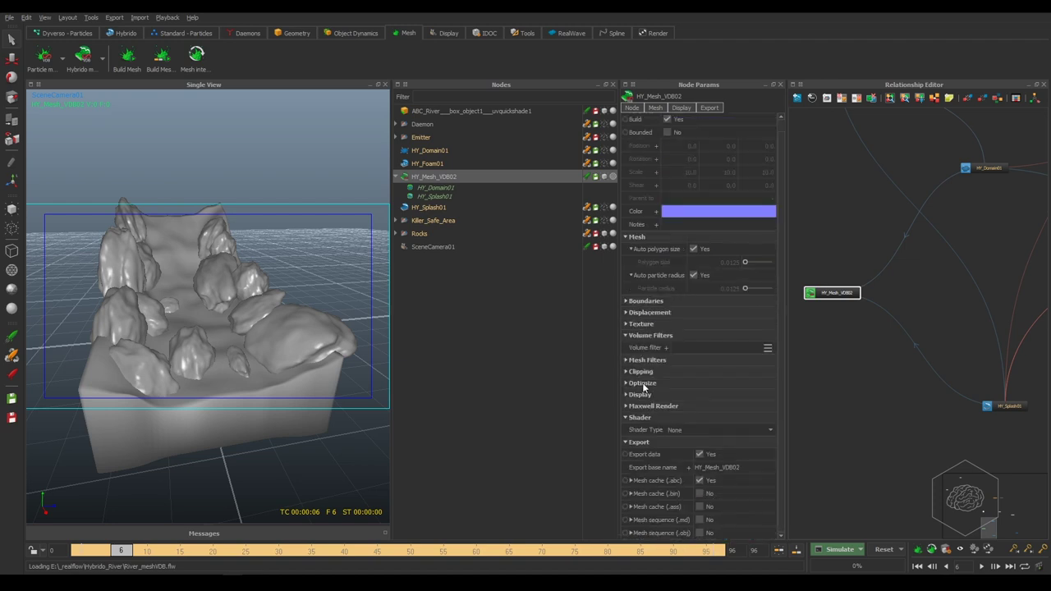
click(646, 443)
click(641, 429)
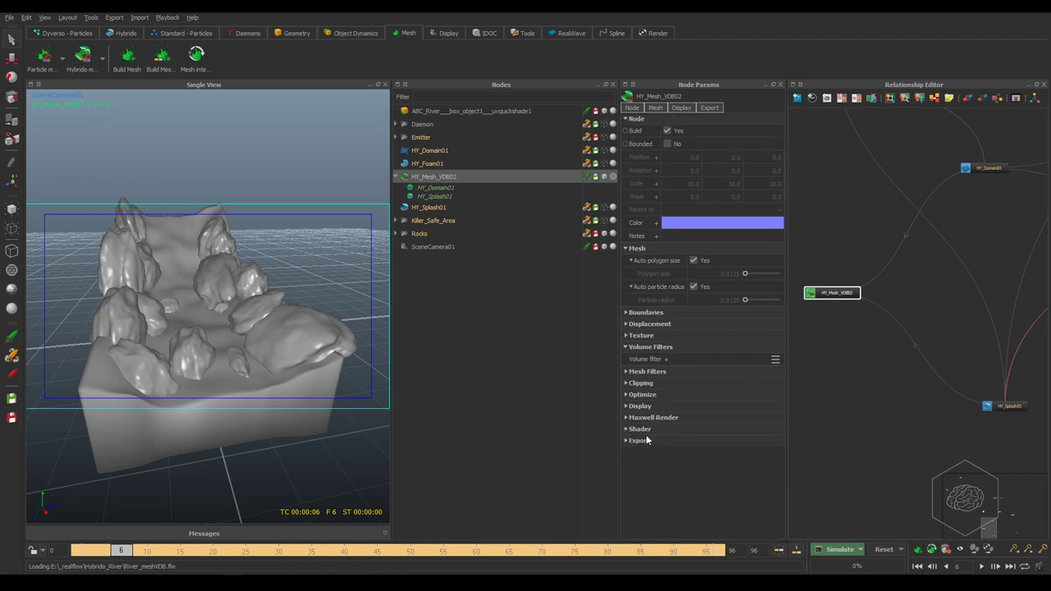
click(639, 441)
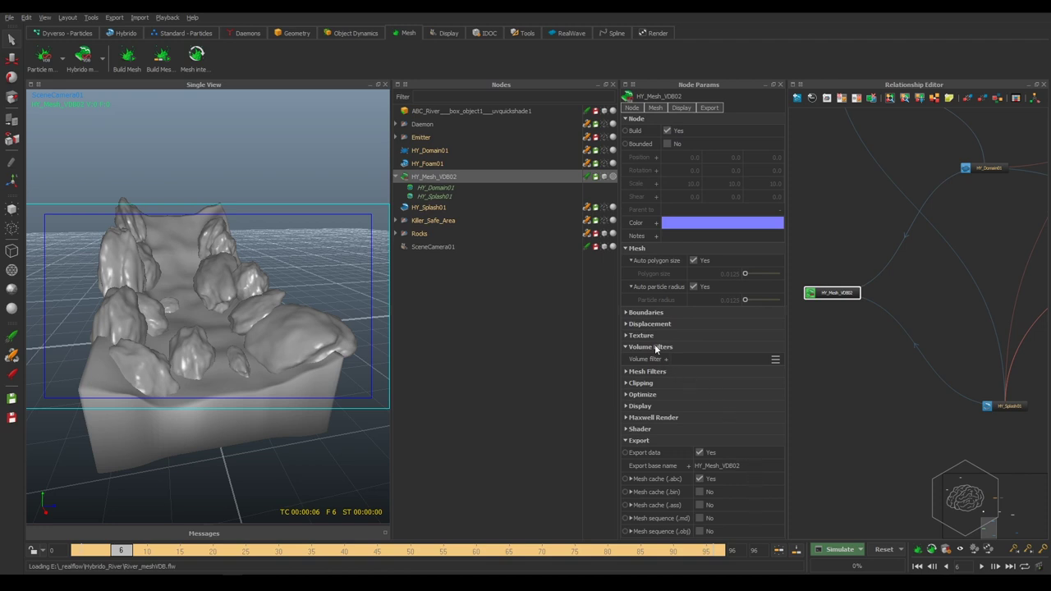
click(641, 441)
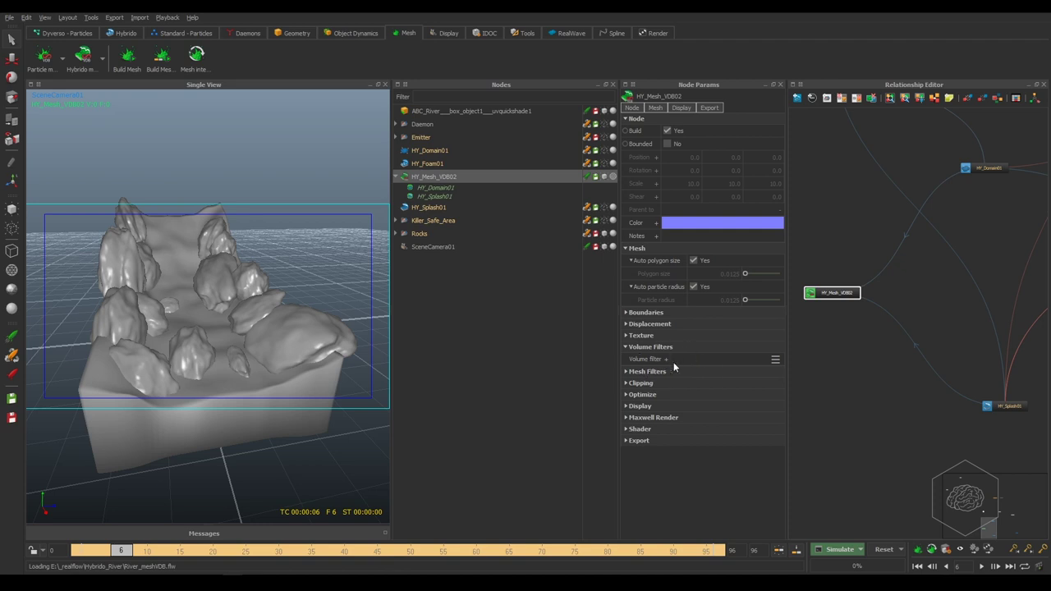
Expand the Messages log and Build HY_Mesh_VDB02 so the river mesh forms at frame 6.
right_click(426, 179)
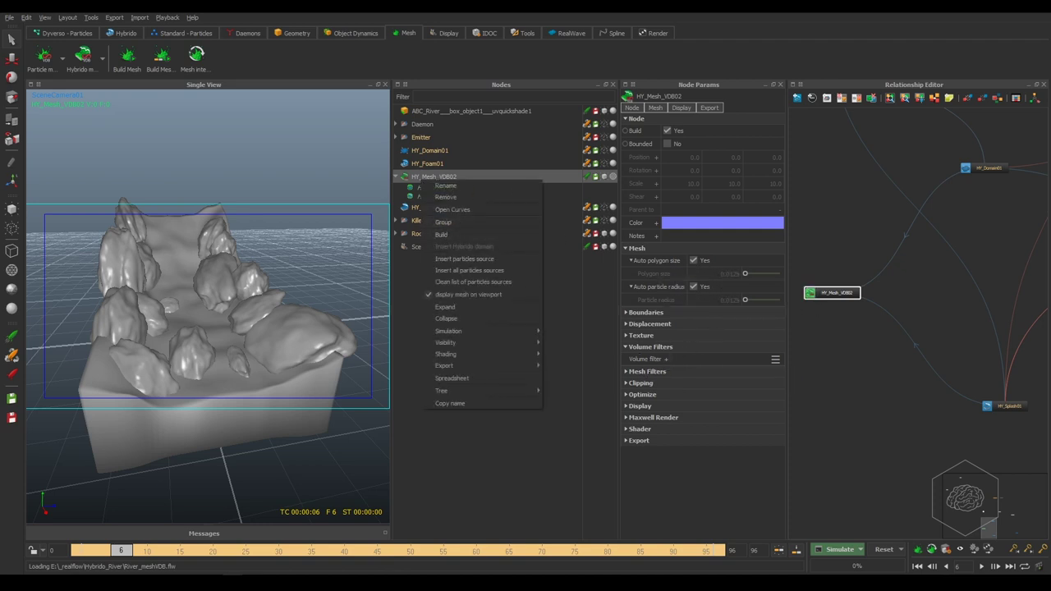
click(411, 312)
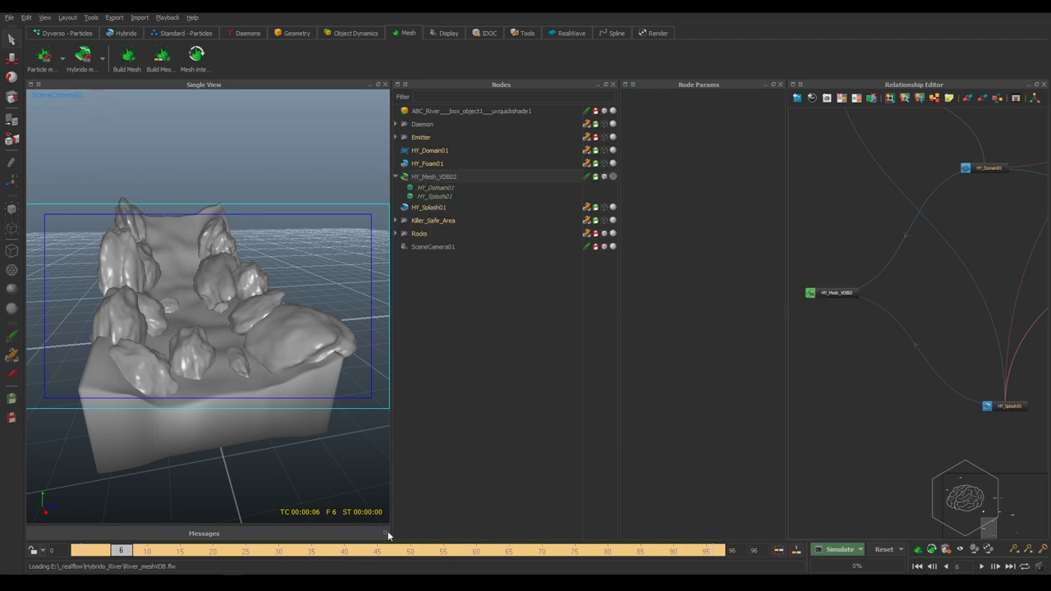
click(239, 530)
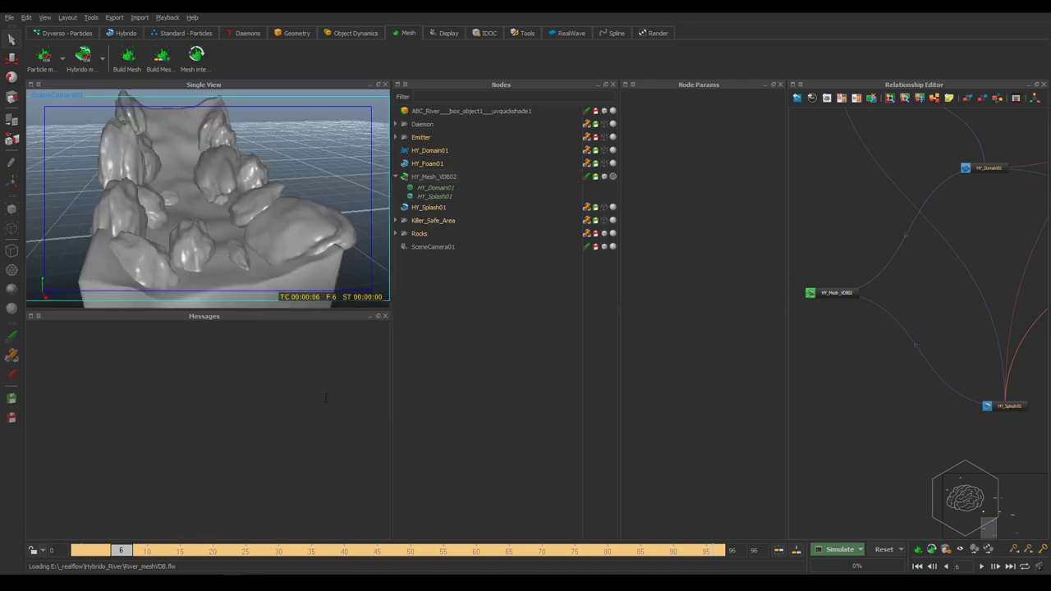
click(855, 293)
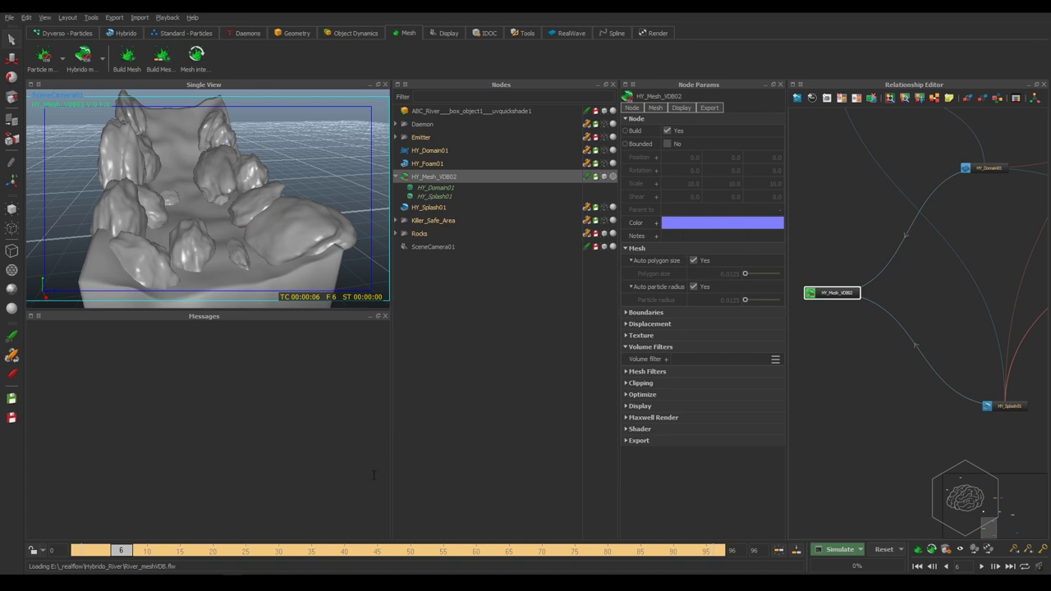
right_click(449, 182)
click(493, 234)
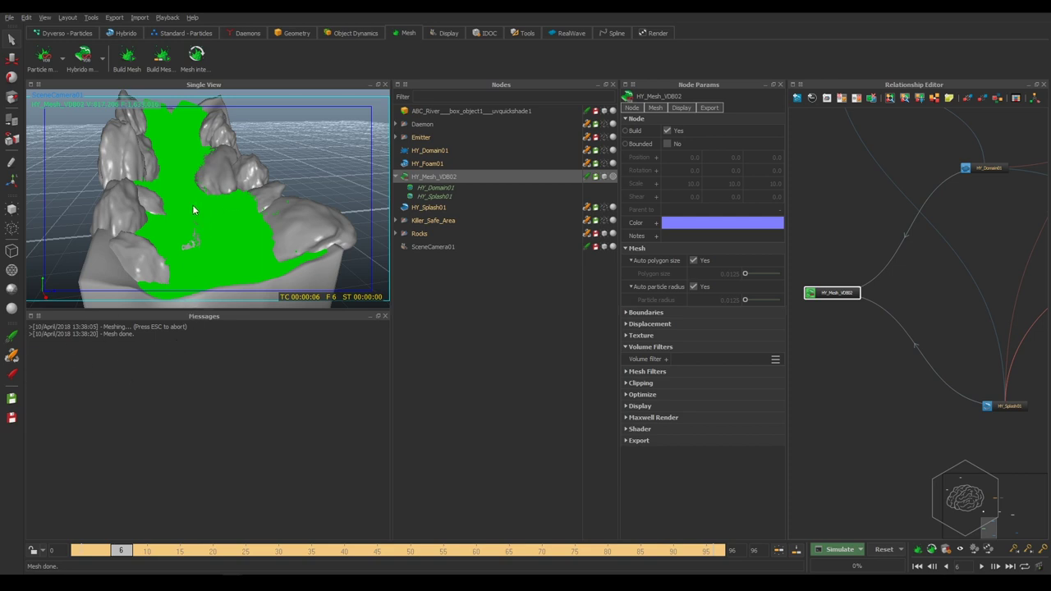
Zoom and orbit the camera view in closer on the river mesh between the rocks.
click(179, 231)
alt+drag(210, 204, 227, 219)
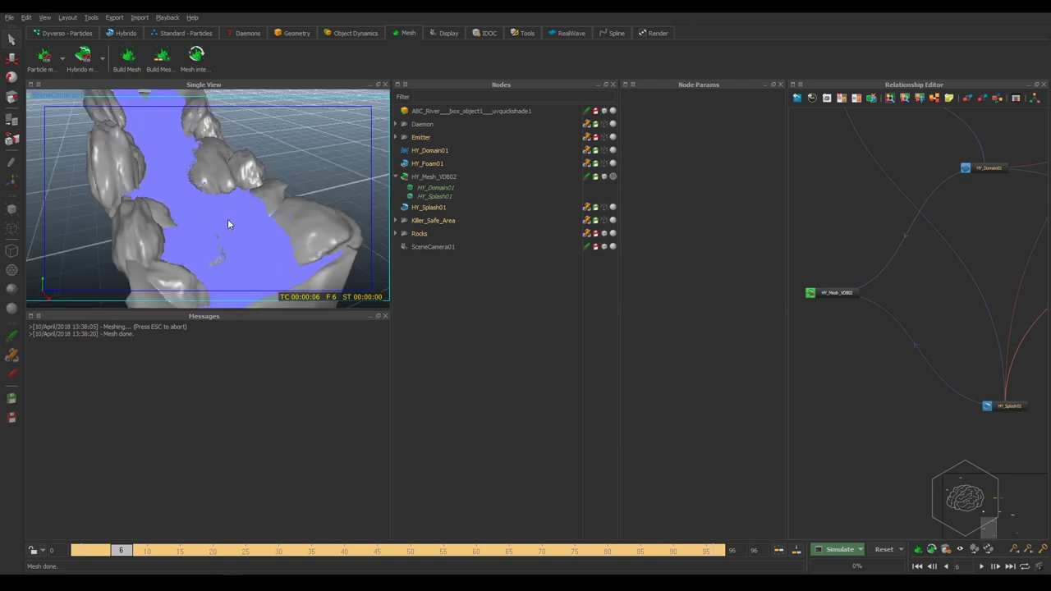
scroll(228, 207, up, 2)
scroll(228, 207, up, 2)
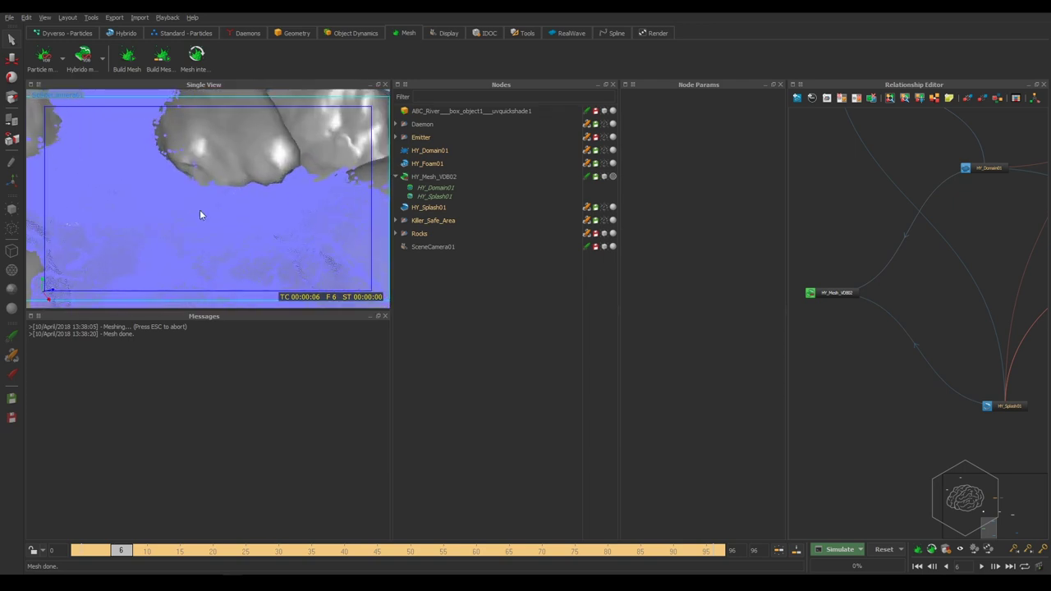
scroll(199, 210, up, 2)
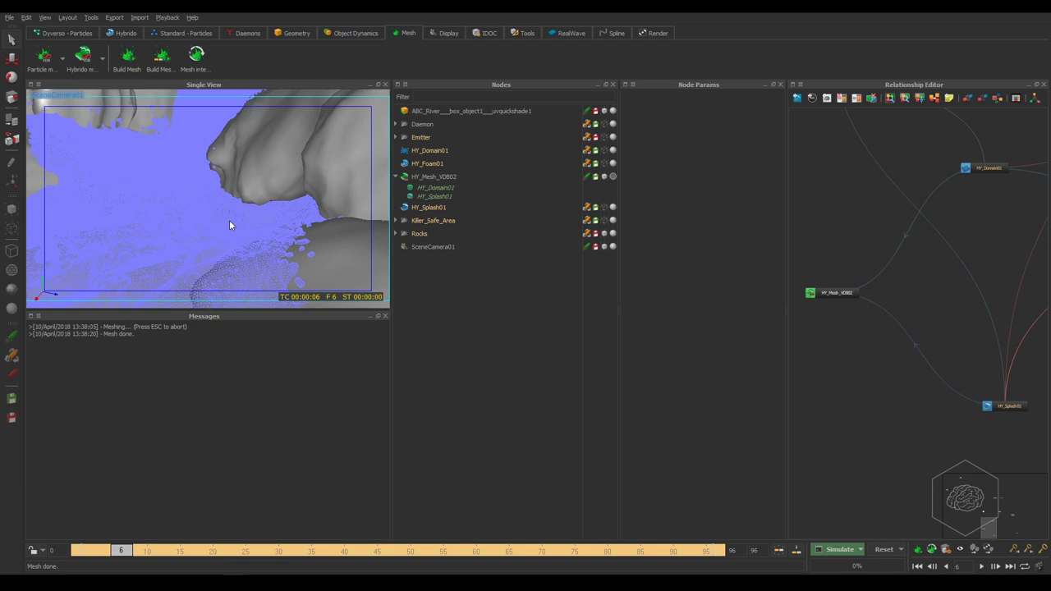
click(230, 222)
click(413, 294)
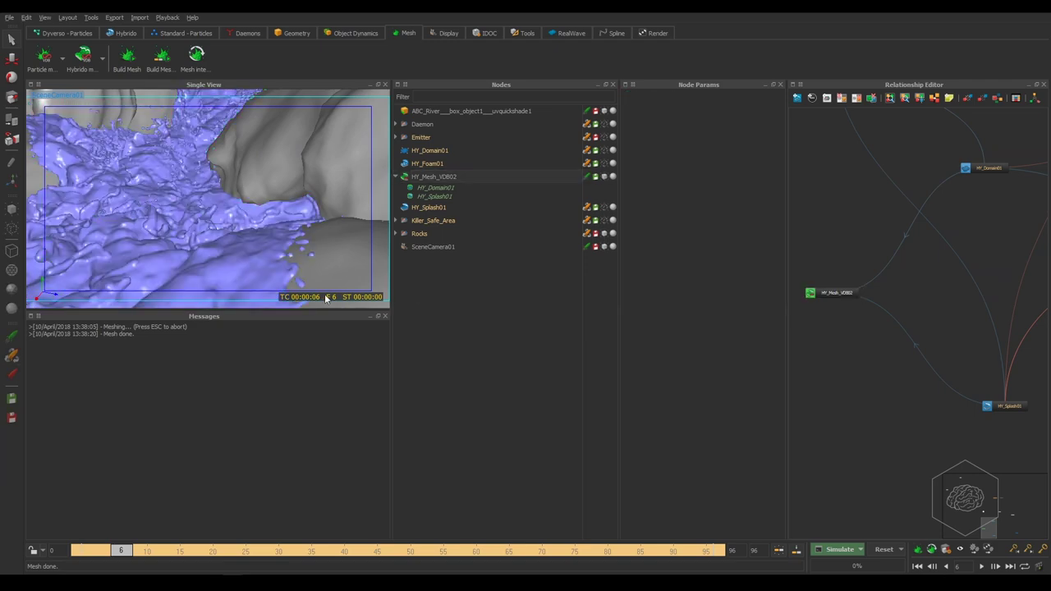
scroll(201, 221, up, 1)
mouse_move(200, 221)
alt+mouse_down()
mouse_move(133, 215)
mouse_move(253, 233)
mouse_move(201, 208)
mouse_move(200, 193)
mouse_move(207, 181)
mouse_move(253, 173)
mouse_move(225, 268)
mouse_move(248, 230)
alt+mouse_up()
alt+drag(234, 274, 275, 240)
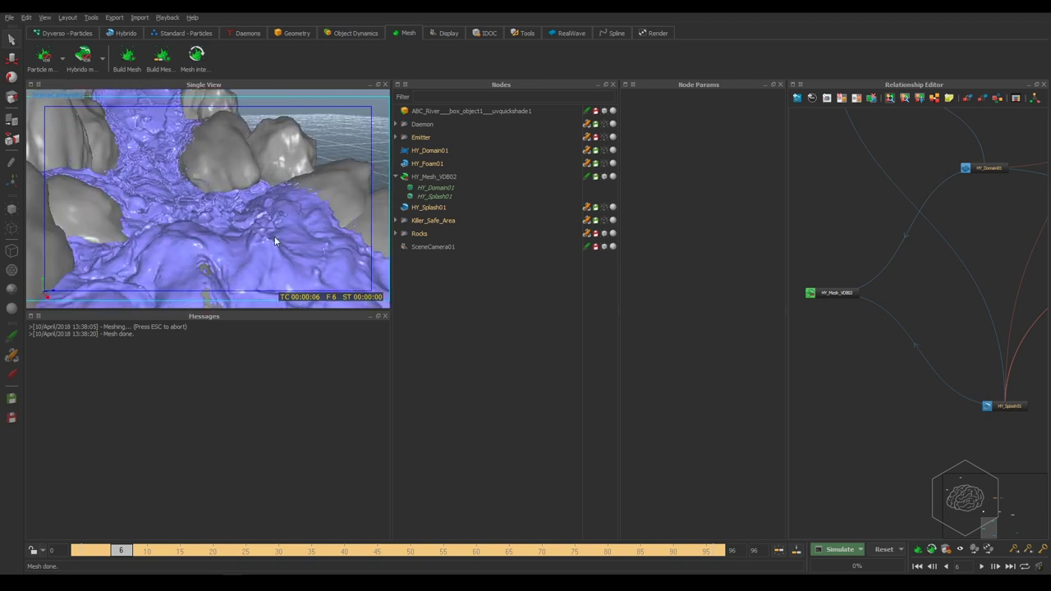
mouse_move(287, 164)
alt+mouse_down()
mouse_move(269, 224)
mouse_move(229, 226)
mouse_move(256, 220)
mouse_move(316, 158)
mouse_move(301, 226)
mouse_move(280, 260)
mouse_move(110, 204)
mouse_move(157, 271)
mouse_move(173, 192)
mouse_move(268, 267)
mouse_move(265, 295)
mouse_move(239, 203)
mouse_move(347, 253)
mouse_move(313, 71)
mouse_move(257, 130)
mouse_move(287, 190)
mouse_move(279, 172)
mouse_move(248, 190)
alt+mouse_up()
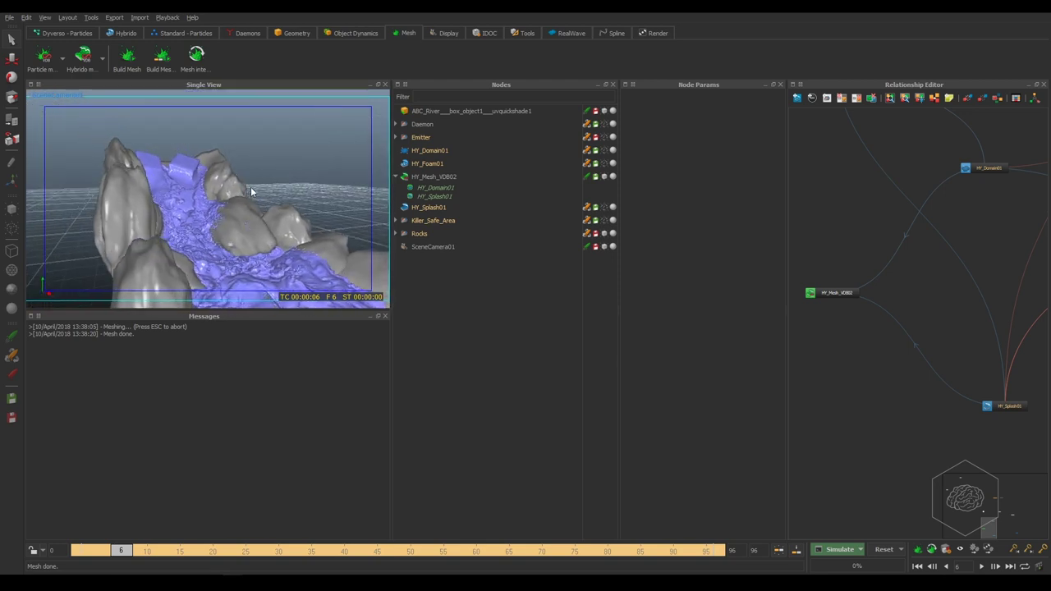
Switch the Single View to a free Perspective view and orbit in on the fluid.
right_click(251, 186)
click(307, 146)
mouse_move(237, 228)
alt+mouse_down()
mouse_move(234, 180)
mouse_move(213, 197)
mouse_move(294, 153)
alt+mouse_up()
right_click(294, 153)
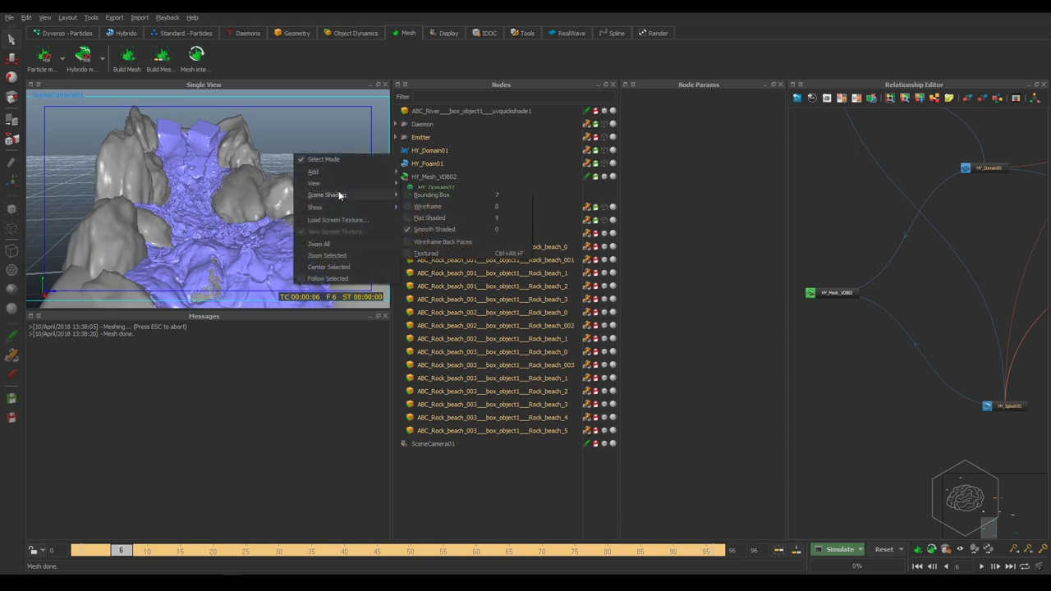
mouse_move(314, 183)
click(444, 223)
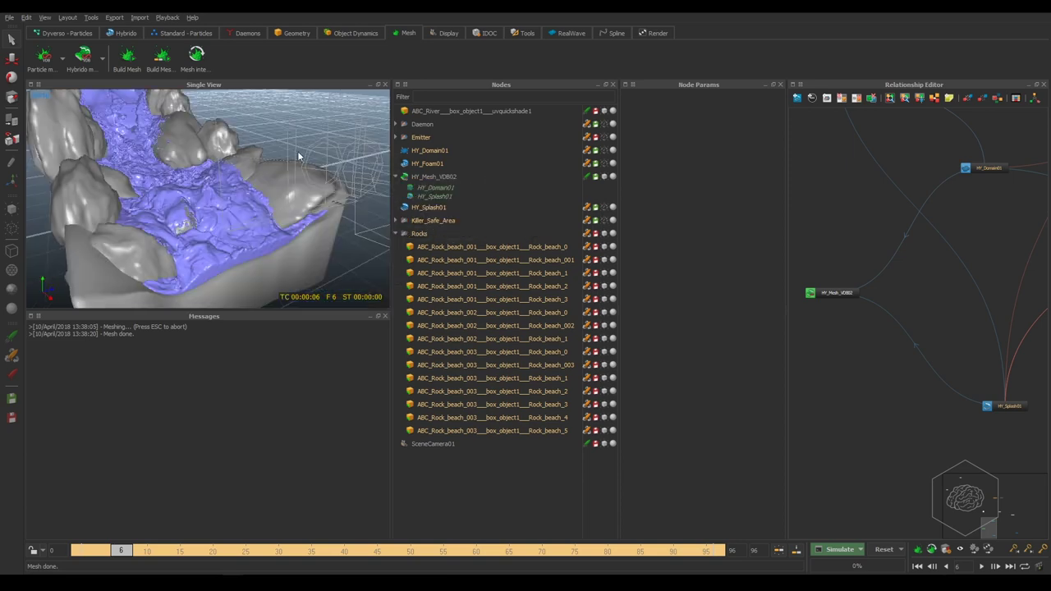
mouse_move(156, 132)
alt+mouse_down()
mouse_move(170, 130)
mouse_move(182, 179)
mouse_move(156, 160)
mouse_move(137, 176)
mouse_move(246, 246)
alt+mouse_up()
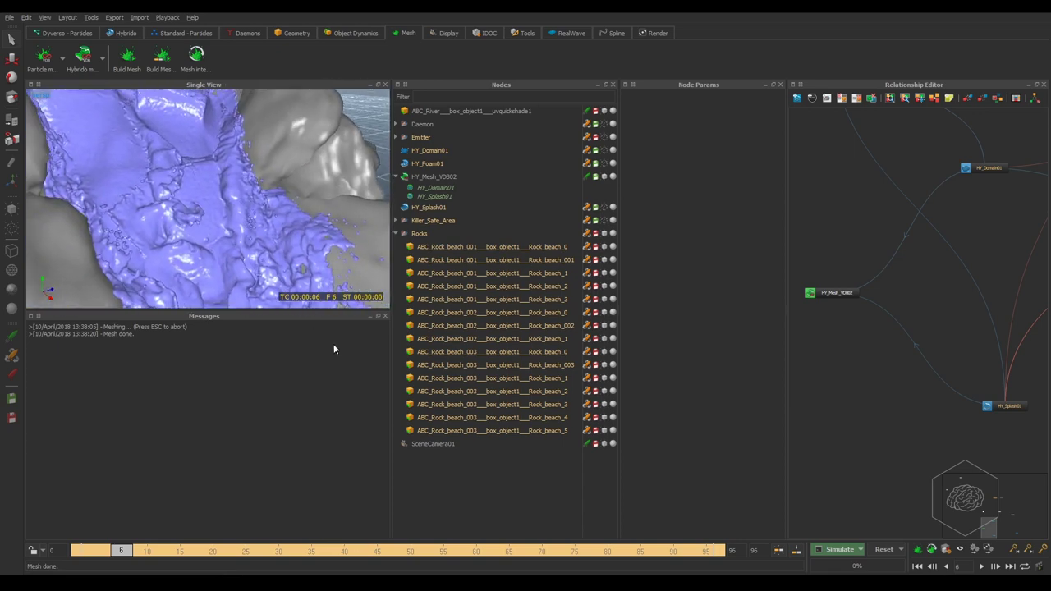
mouse_move(334, 349)
alt+mouse_down()
mouse_move(353, 400)
mouse_move(253, 197)
mouse_move(275, 206)
mouse_move(251, 268)
mouse_move(216, 184)
mouse_move(237, 166)
mouse_move(200, 179)
mouse_move(234, 157)
mouse_move(236, 247)
alt+mouse_up()
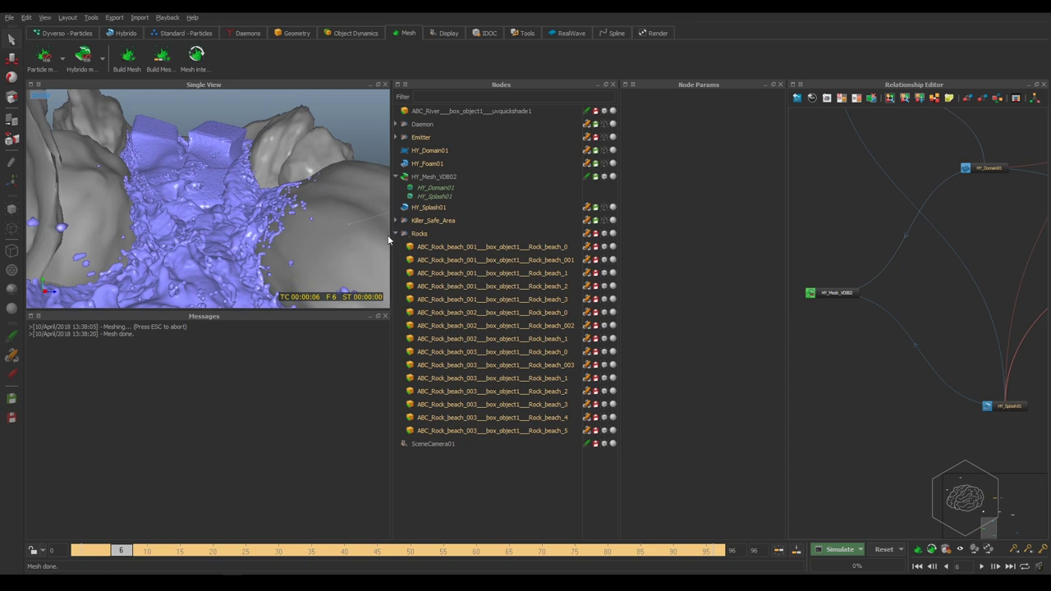
Collapse Rocks in the node list and show HY_Mesh_VDB02's parameters with a narrower node list.
click(400, 236)
click(395, 234)
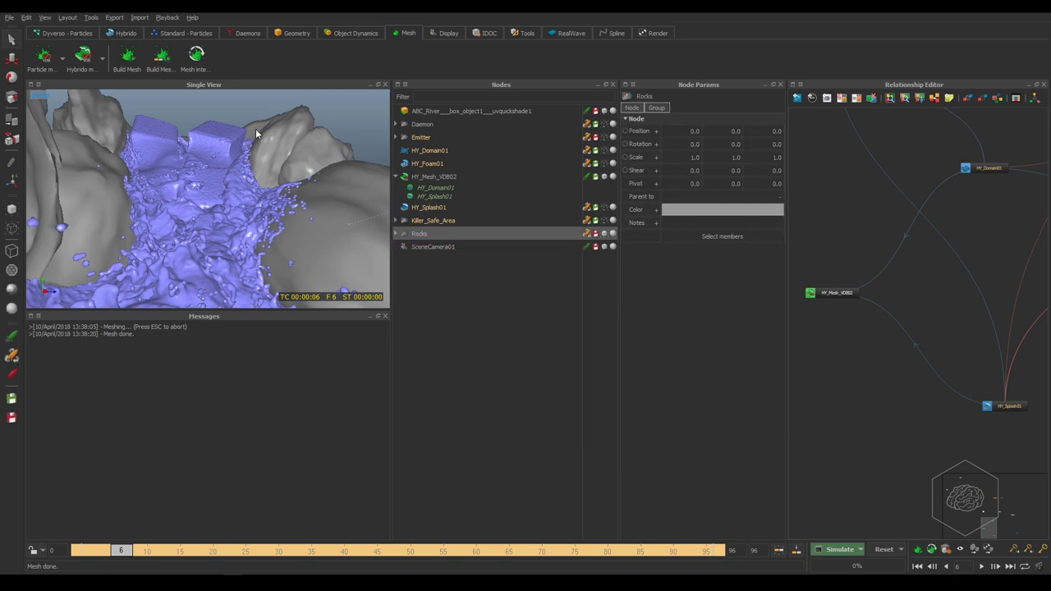
alt+drag(186, 218, 358, 221)
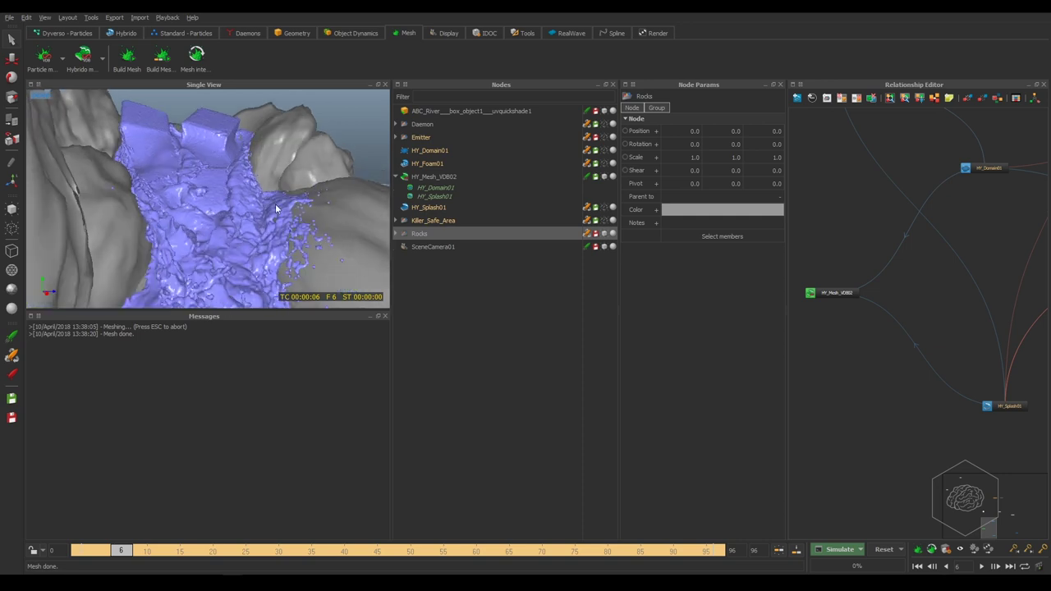
click(804, 381)
click(832, 292)
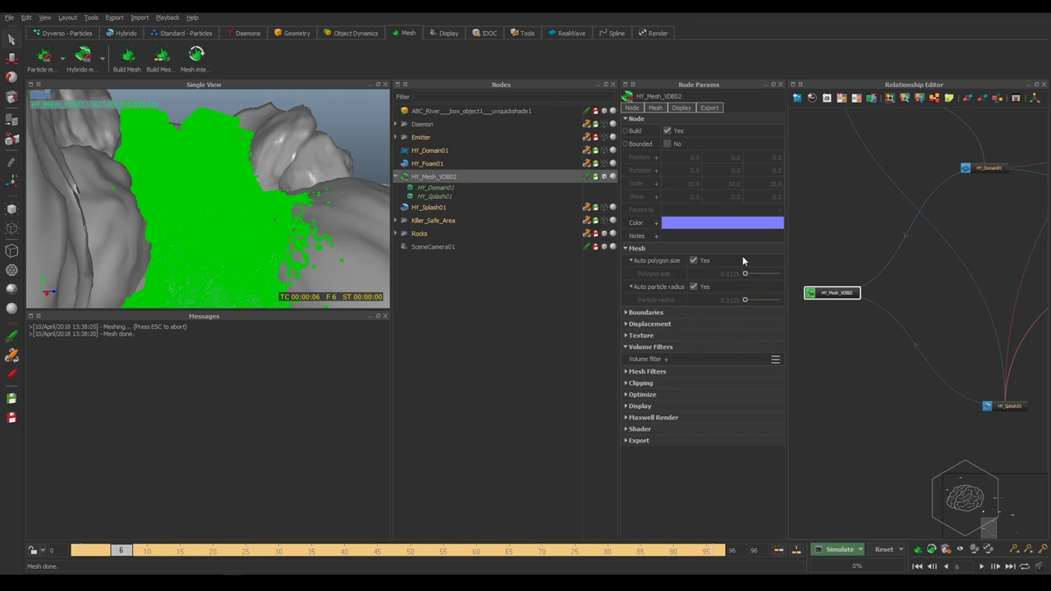
drag(617, 250, 544, 253)
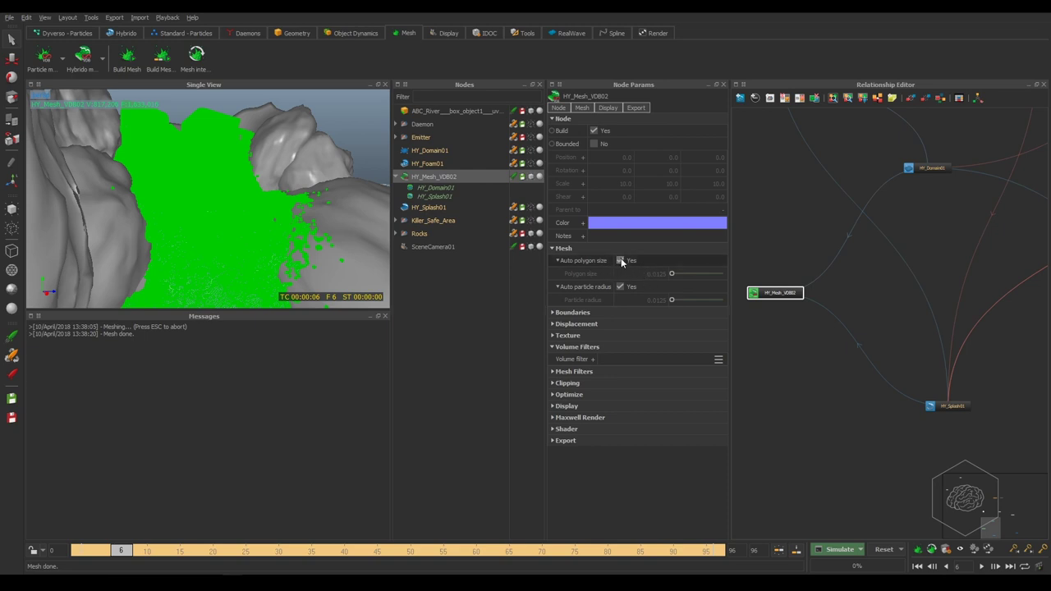
Turn off auto polygon size and auto particle radius, and set polygon size to 0.1.
click(620, 260)
click(619, 287)
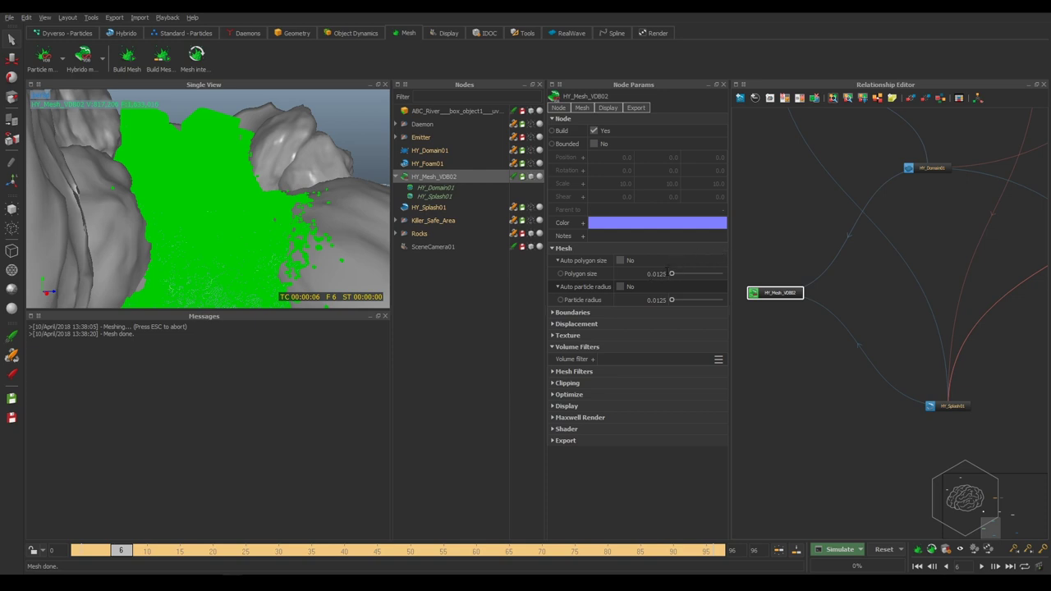
double_click(665, 274)
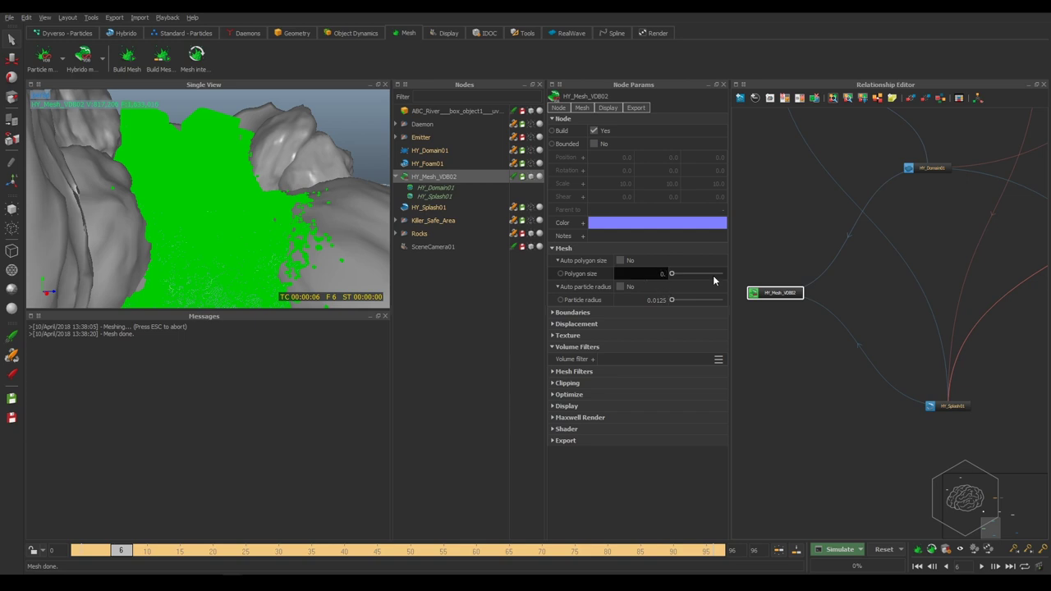
text(1)
key(Return)
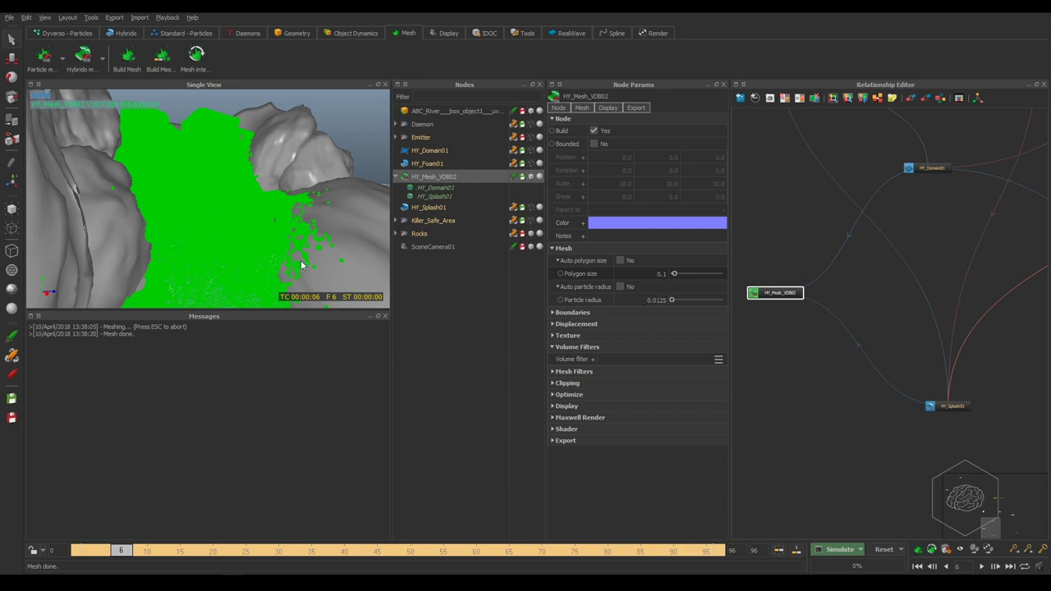
Rebuild HY_Mesh_VDB02, then set polygon size to 0.01 and rebuild it again.
right_click(473, 176)
click(494, 232)
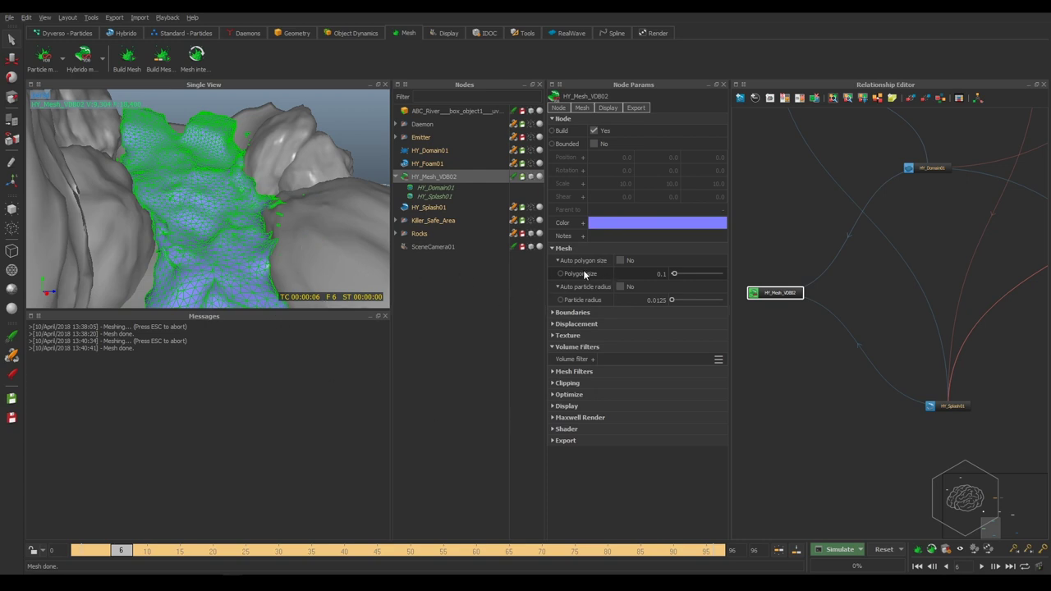
double_click(634, 275)
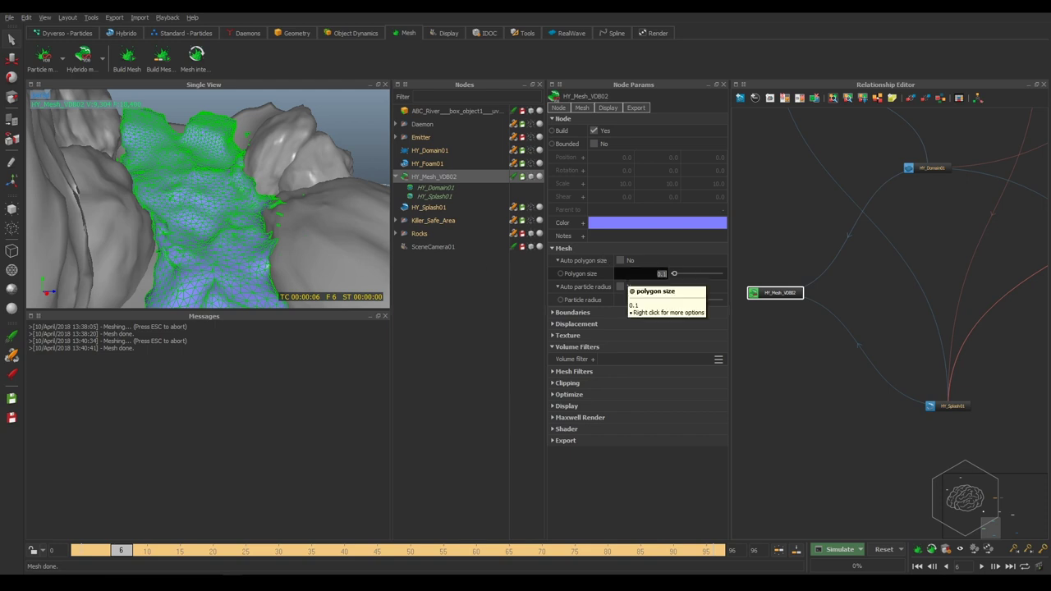
text(0.01)
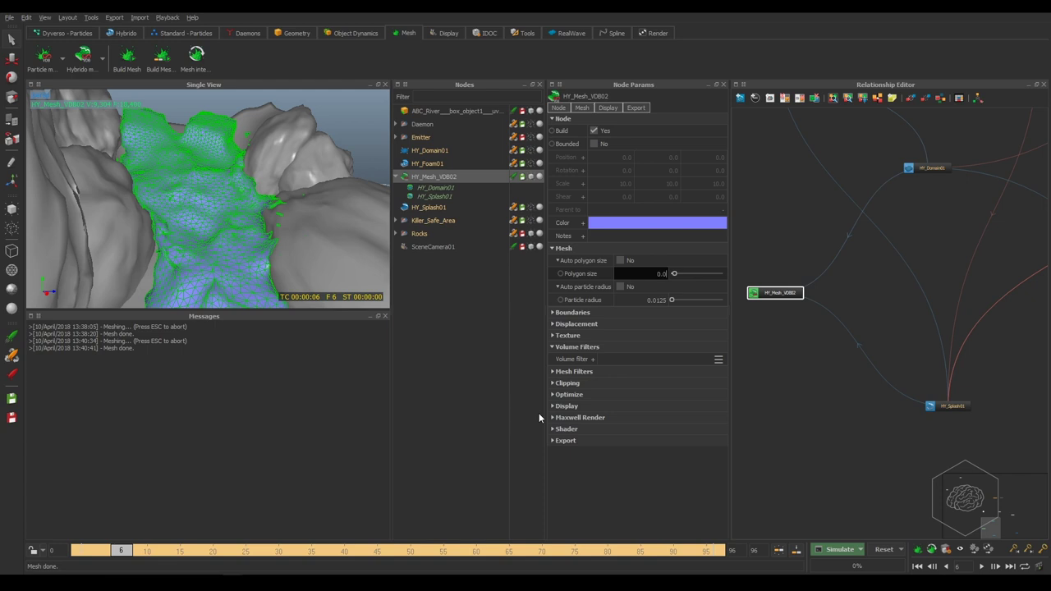
key(Return)
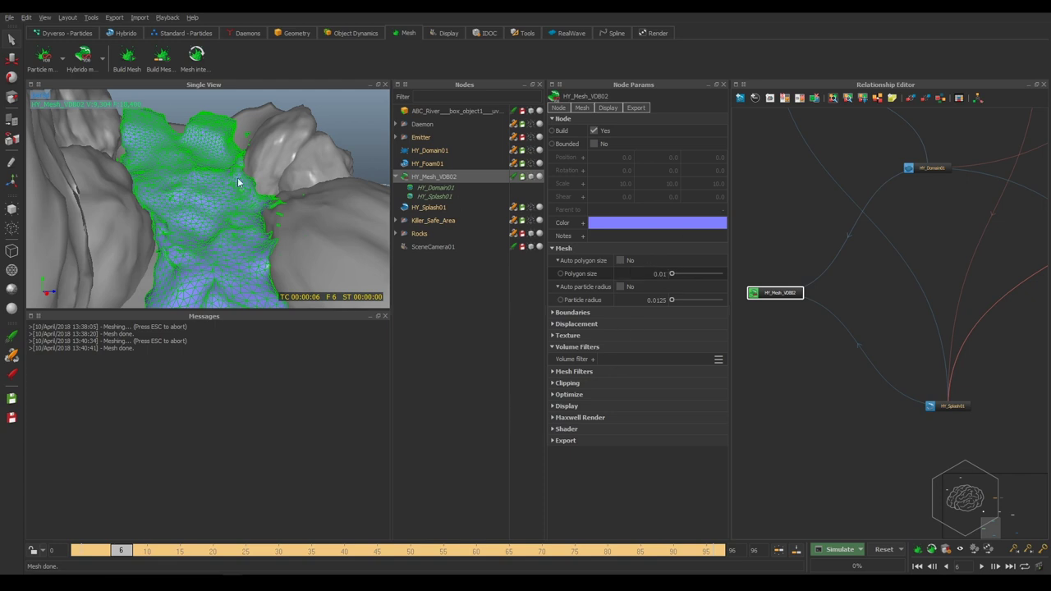
right_click(443, 178)
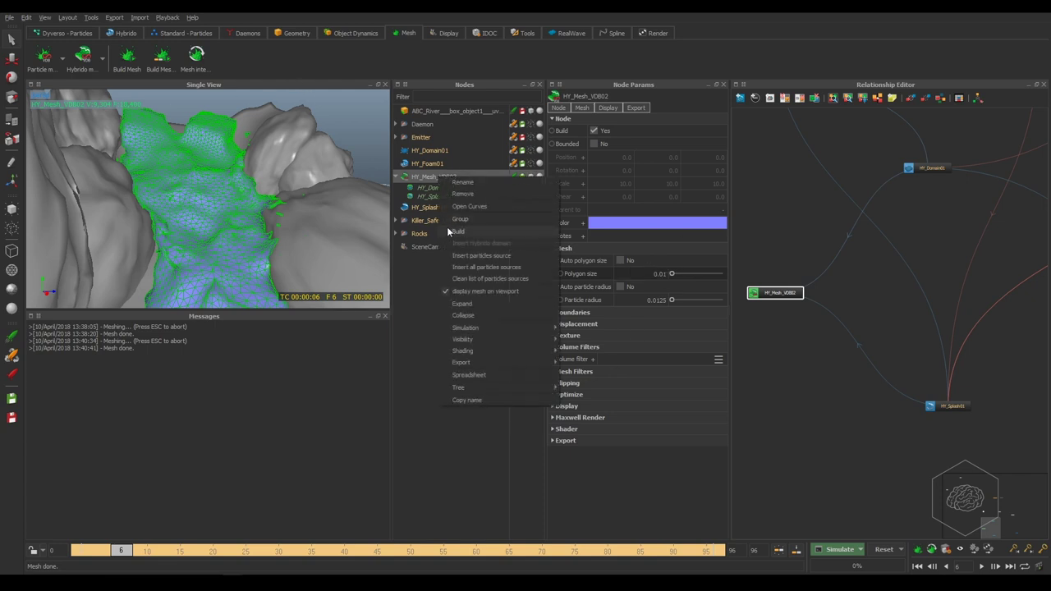
click(449, 231)
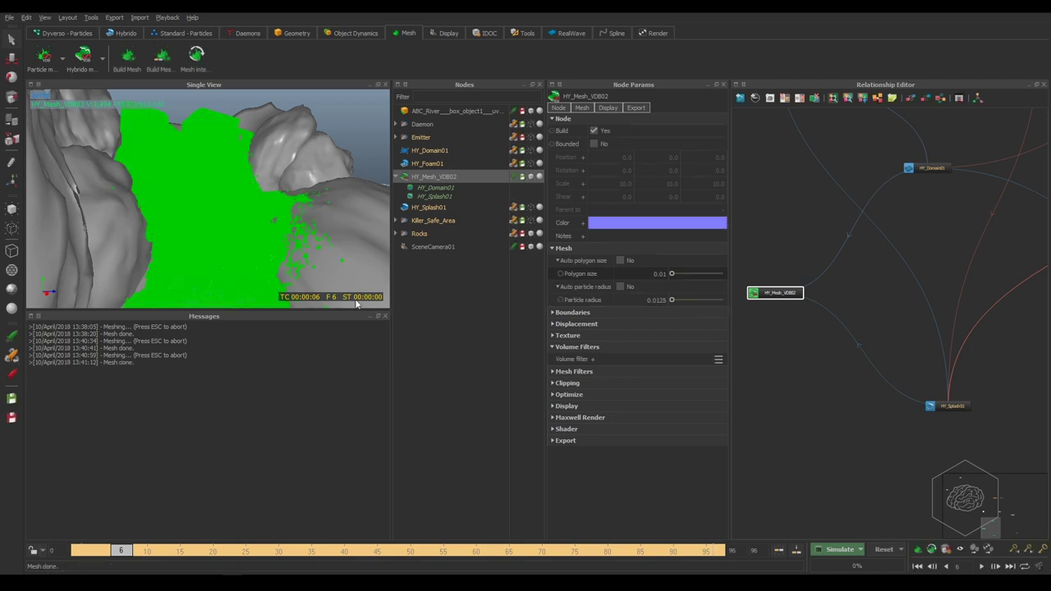
Inspect the finer surface, reselect the mesh node and begin editing particle radius.
click(447, 306)
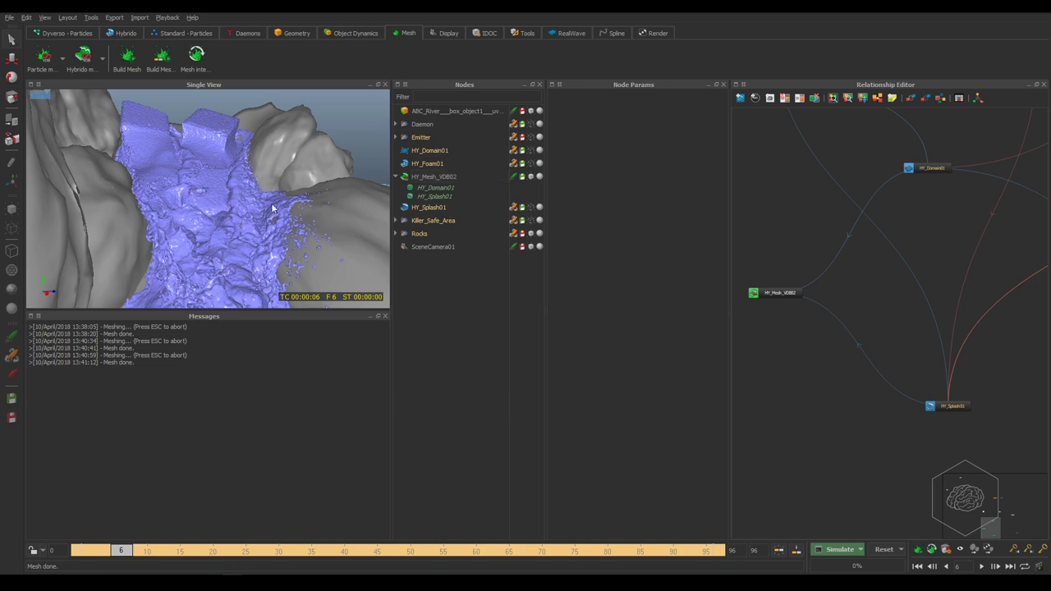
click(301, 192)
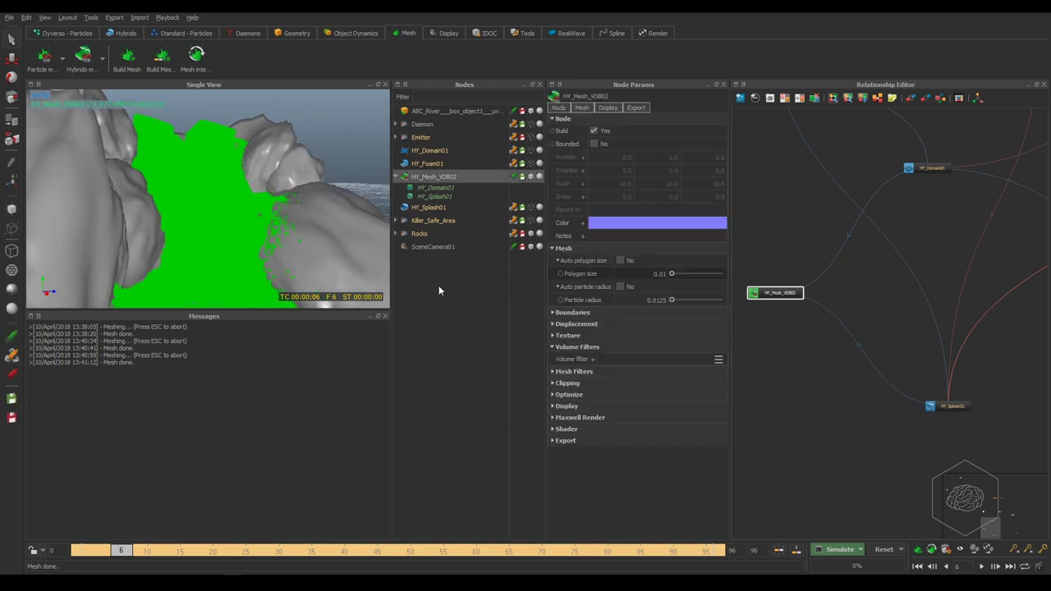
mouse_move(639, 299)
click(629, 298)
text(0.015)
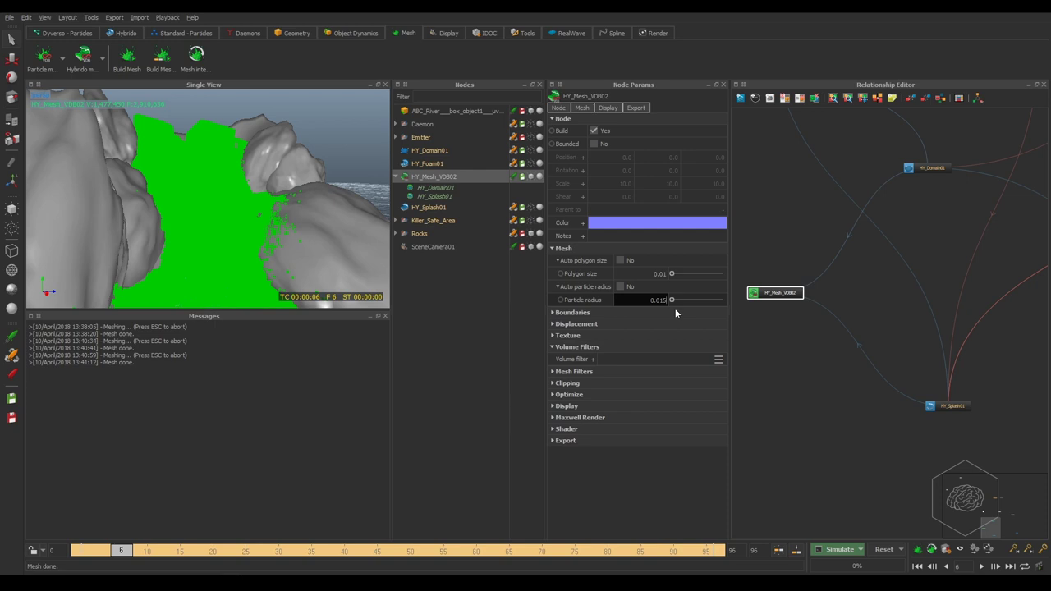
Commit particle radius 0.015, then change it to 0.02 and rebuild the mesh.
key(Return)
double_click(660, 300)
drag(662, 300, 707, 309)
text(2)
key(Return)
click(130, 58)
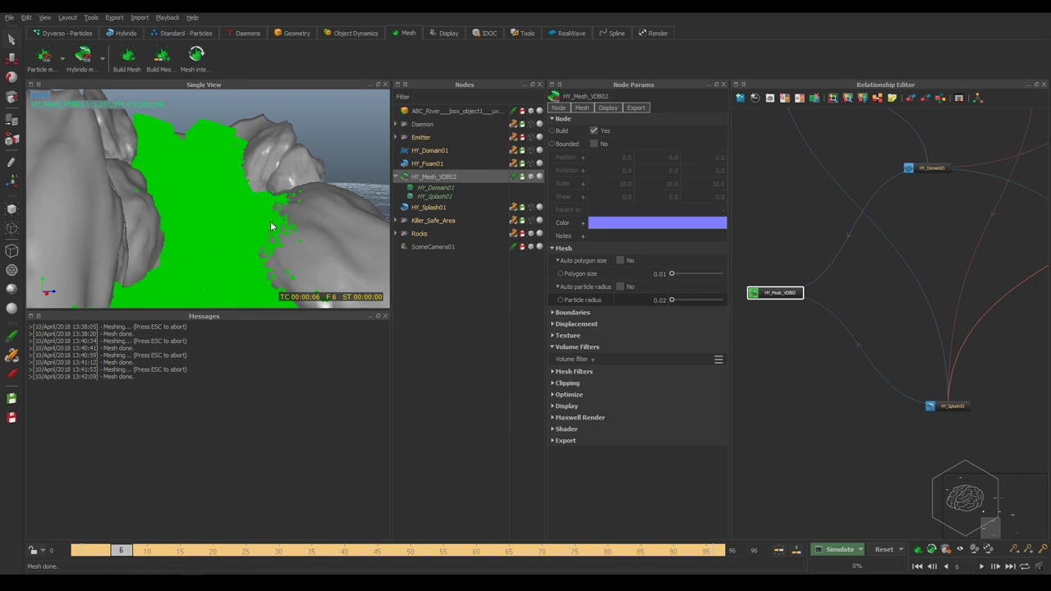
Inspect the rebuilt fluid close up, reselect HY_Mesh_VDB02 and set particle radius to 0.015.
click(407, 300)
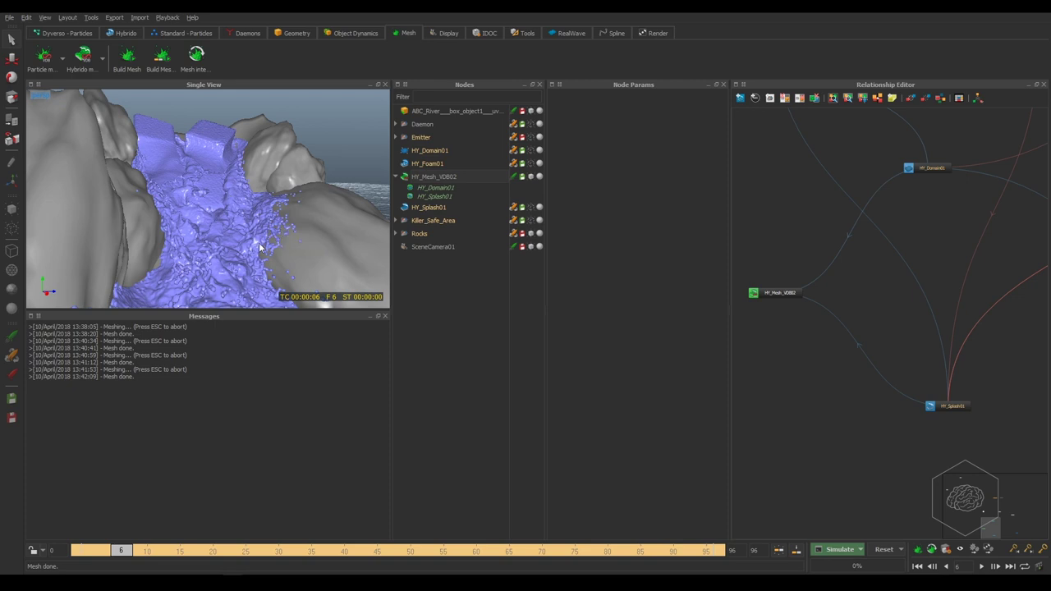
alt+drag(238, 159, 253, 220)
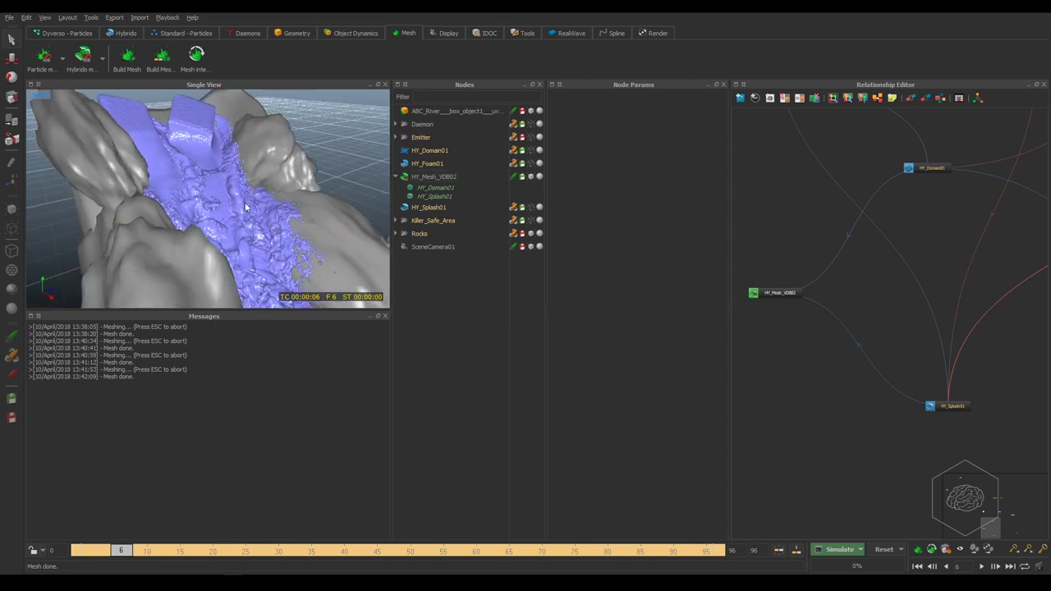
scroll(252, 220, up, 3)
mouse_move(301, 177)
alt+mouse_down()
mouse_move(199, 158)
mouse_move(108, 97)
mouse_move(215, 212)
mouse_move(252, 229)
mouse_move(291, 205)
mouse_move(288, 234)
mouse_move(280, 214)
mouse_move(323, 229)
alt+mouse_up()
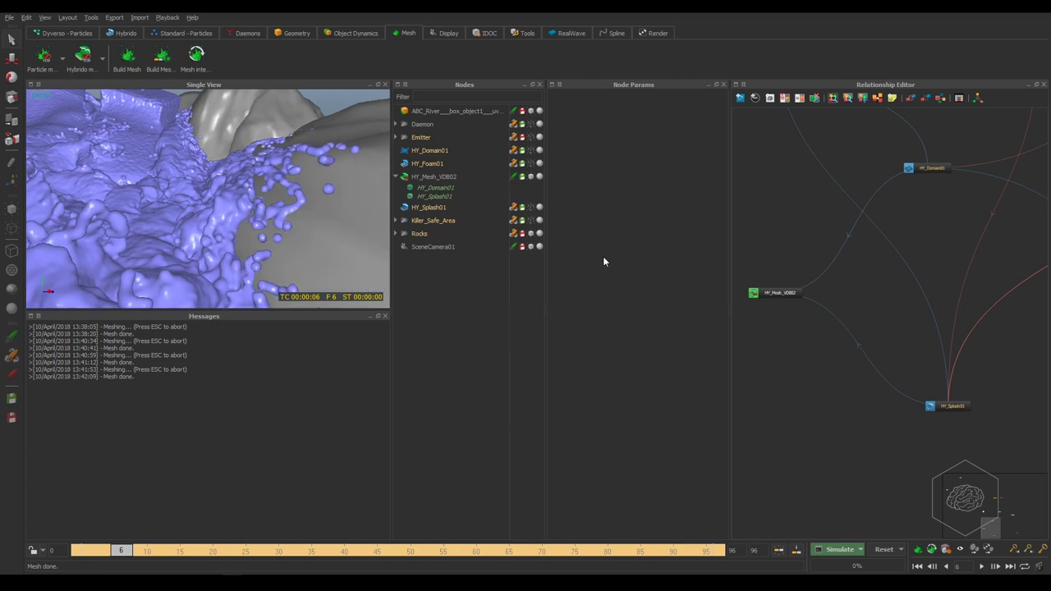
click(776, 292)
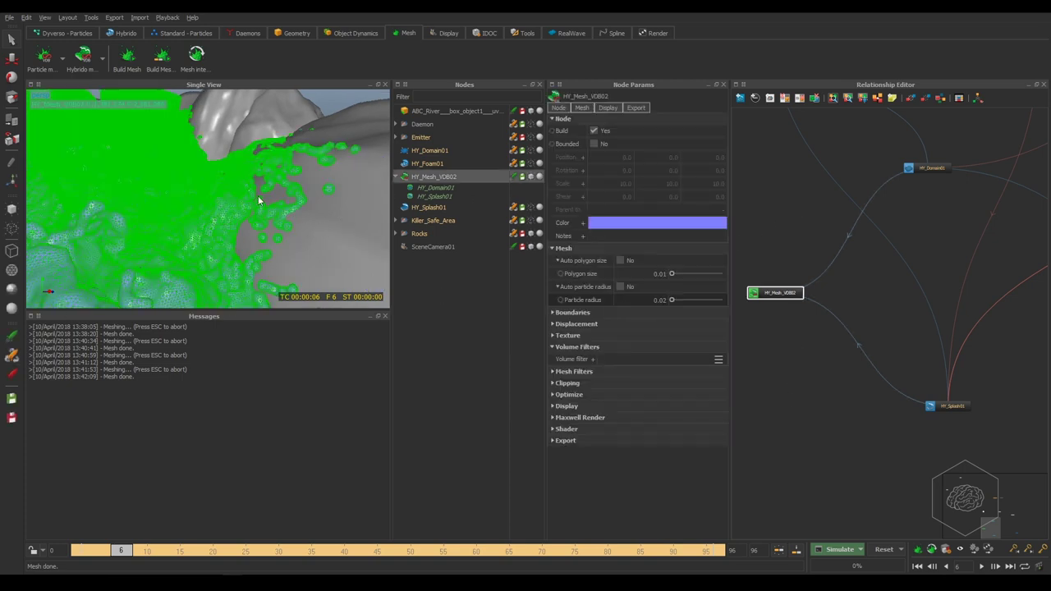
alt+drag(254, 200, 322, 208)
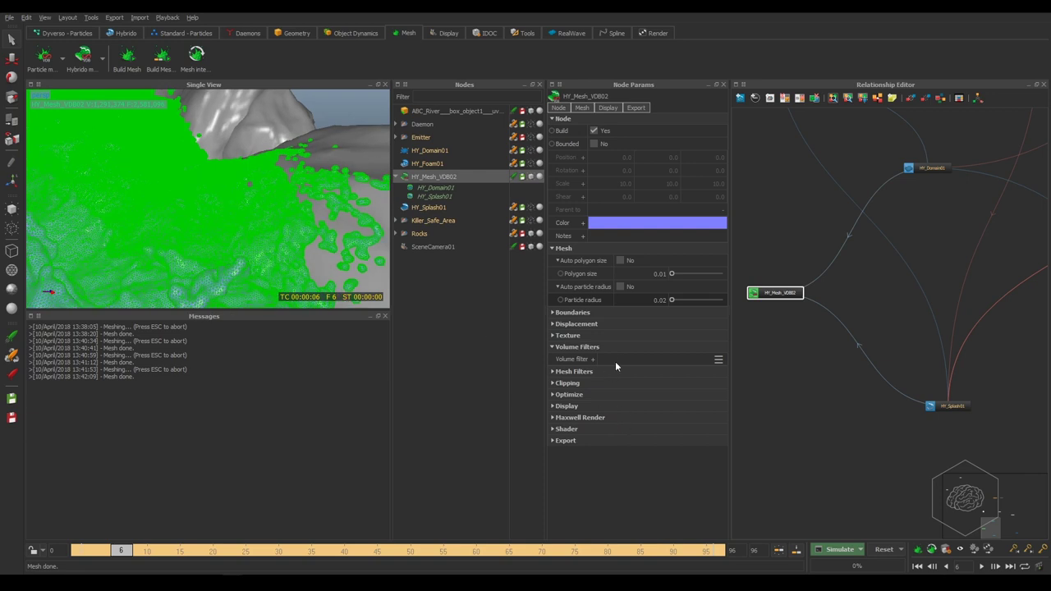
double_click(658, 299)
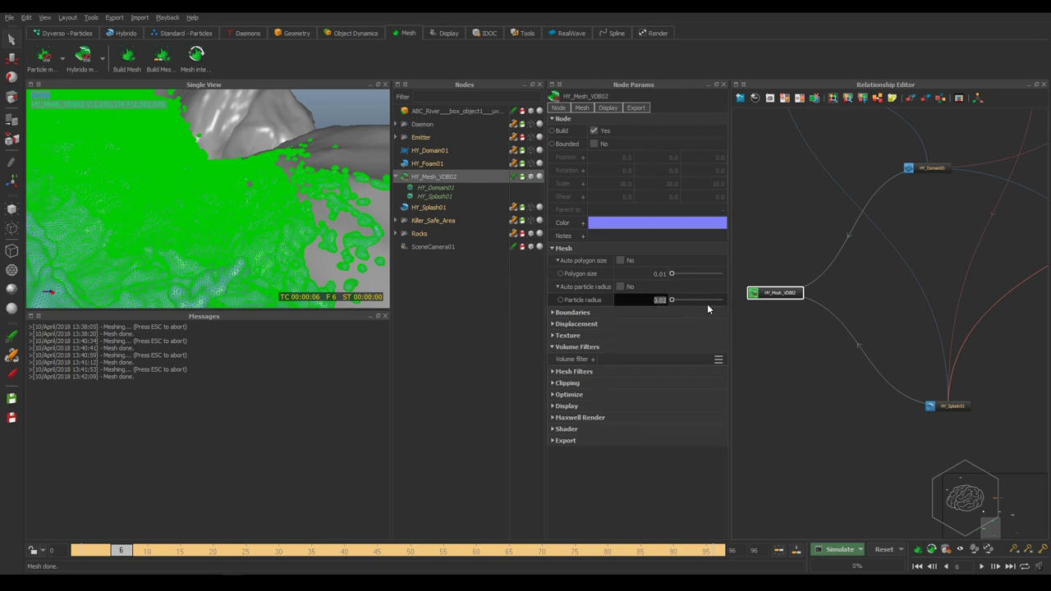
text(0.015)
key(Return)
Build the river mesh at particle radius 0.015, then deselect and reselect HY_Mesh_VDB02 to inspect.
click(120, 57)
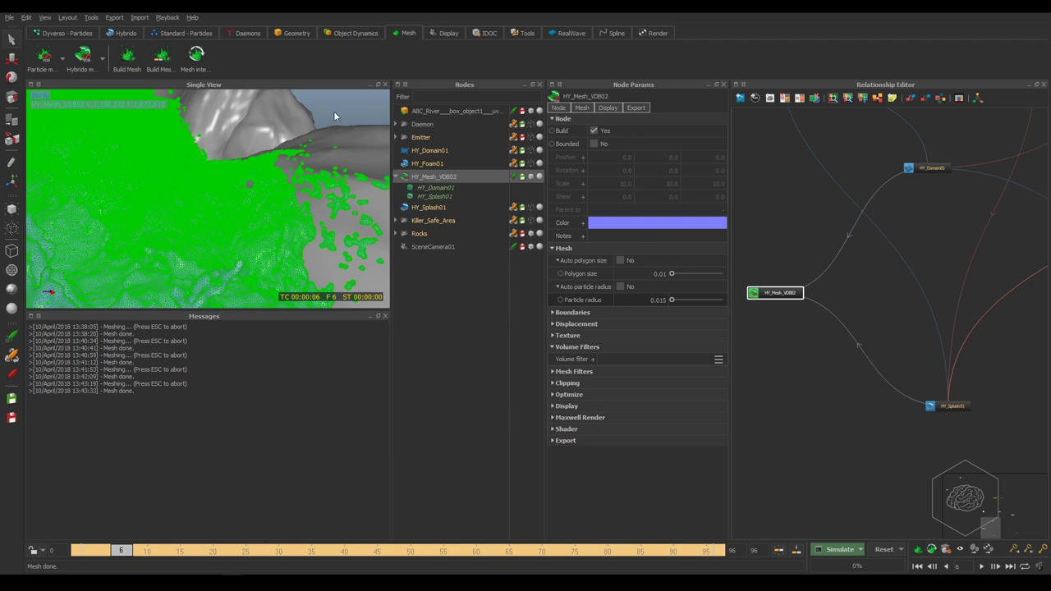
click(509, 400)
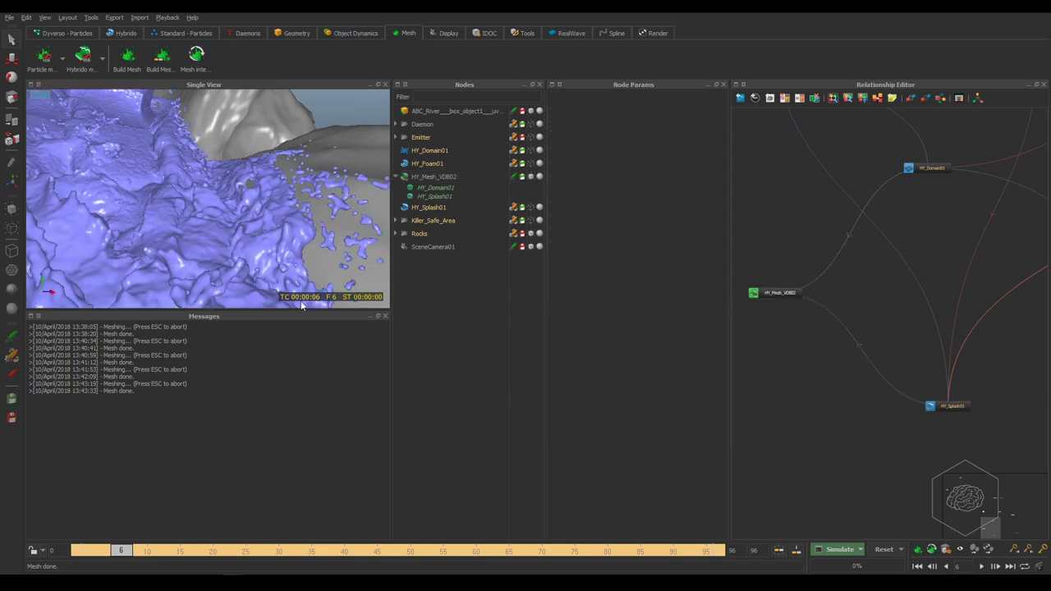
click(773, 294)
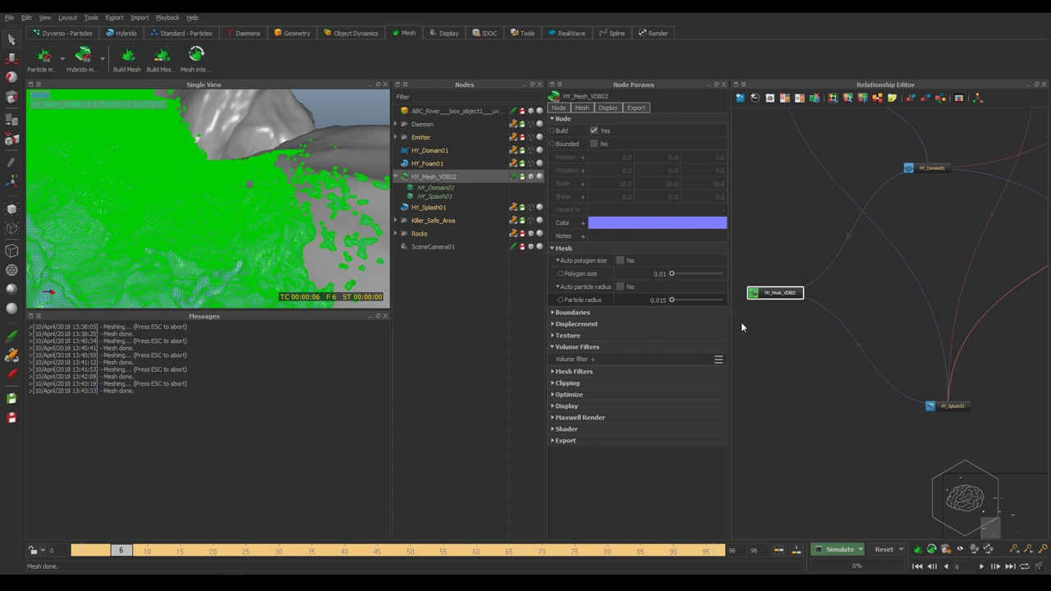
Add a Smooth volume filter to HY_Mesh_VDB02 and edit its iterations value.
click(591, 360)
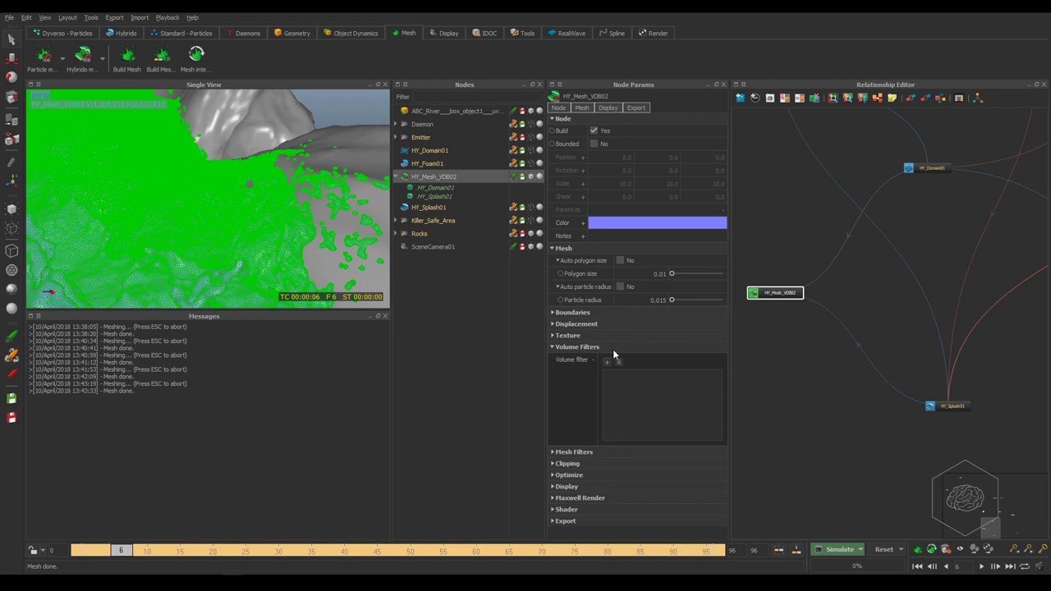
click(607, 362)
click(656, 409)
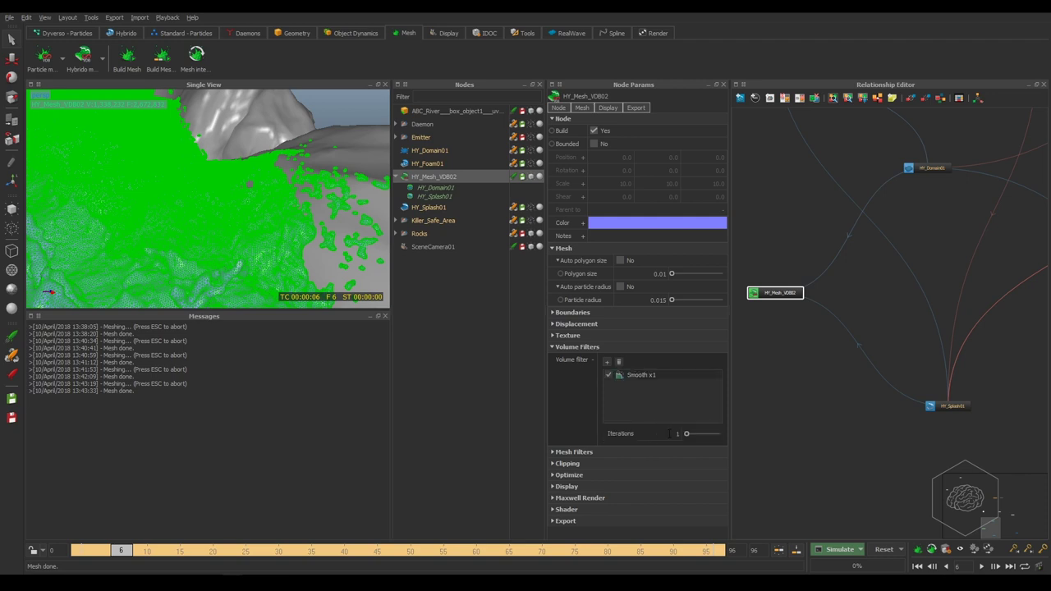
double_click(676, 434)
text(1)
Rebuild HY_Mesh_VDB02 with Ctrl+B and inspect the smoothed river surface.
click(728, 410)
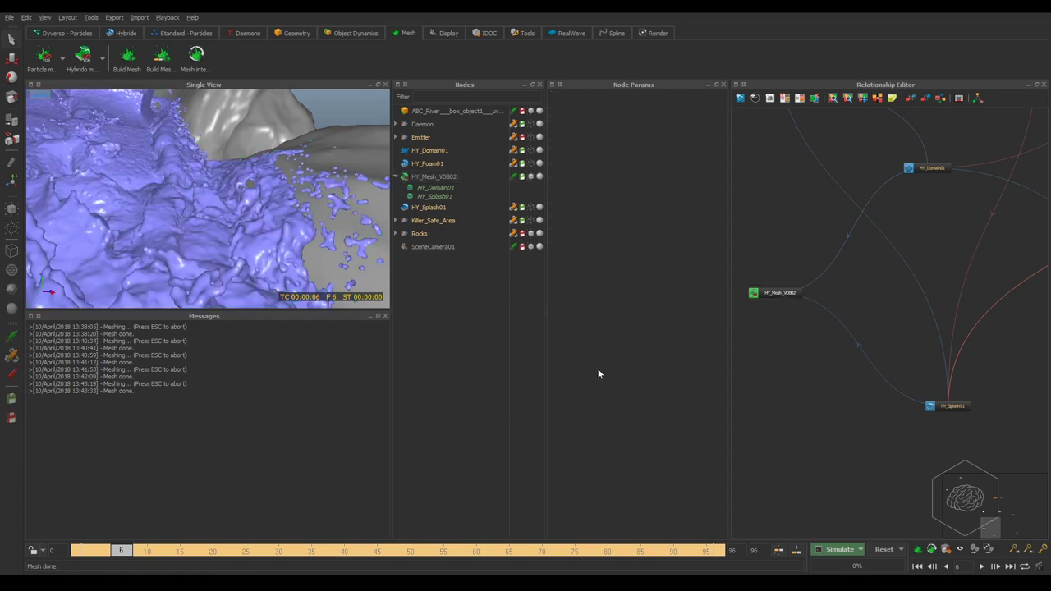
click(772, 293)
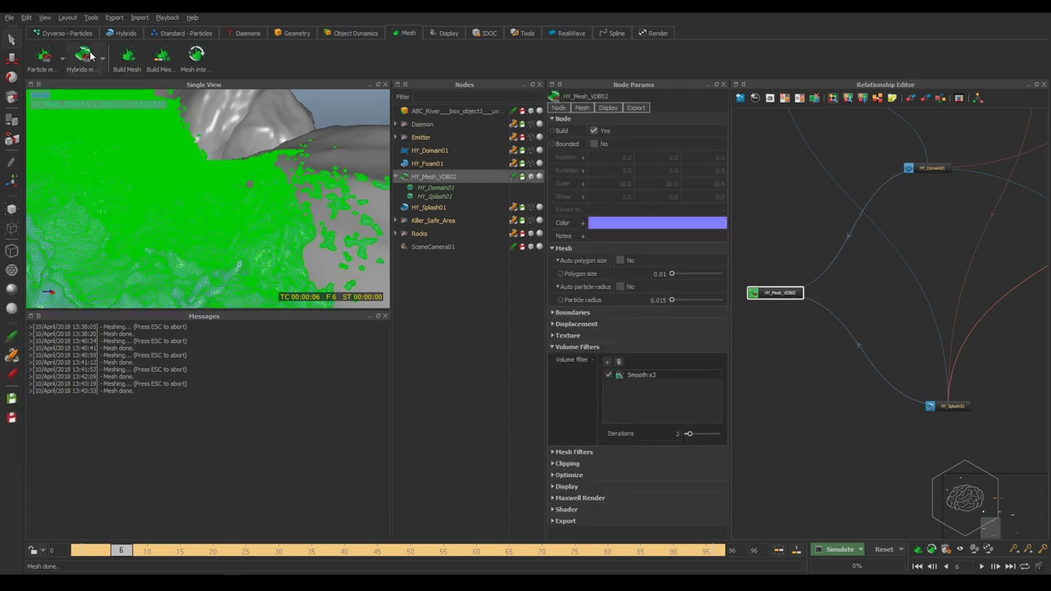
key(ctrl+b)
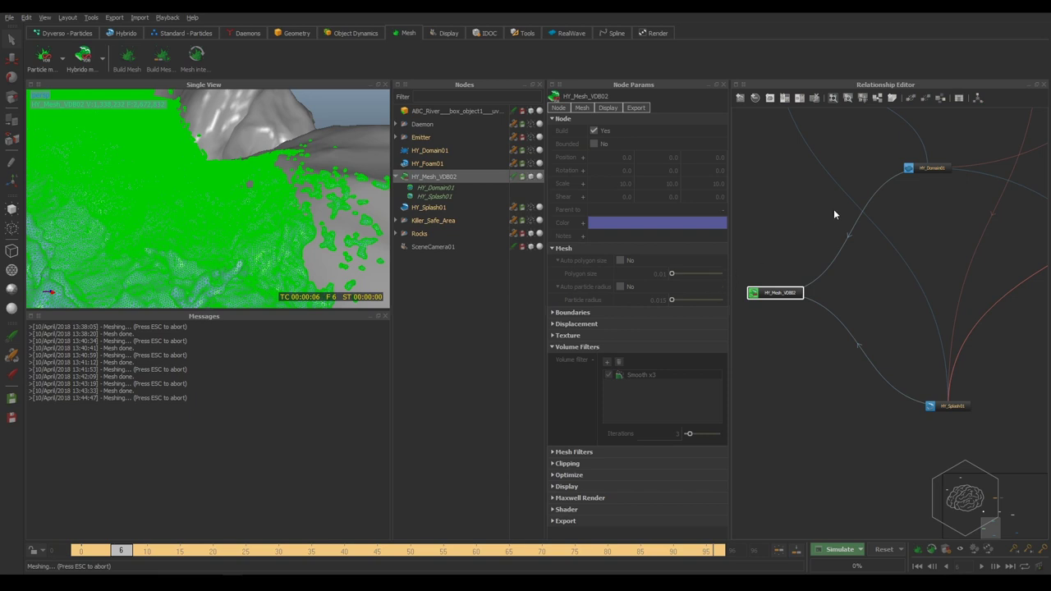
click(431, 325)
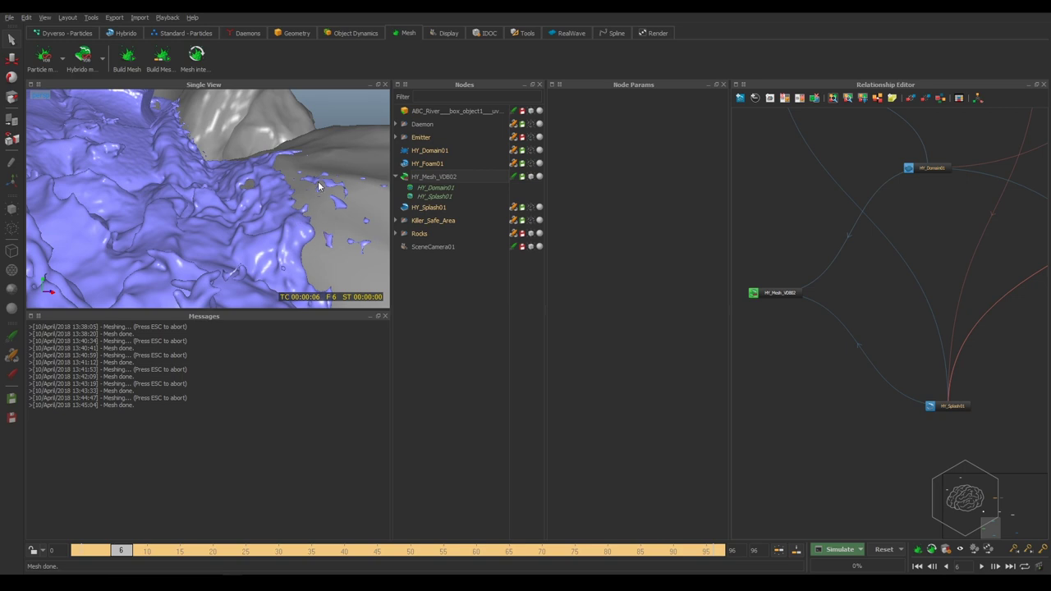
click(433, 177)
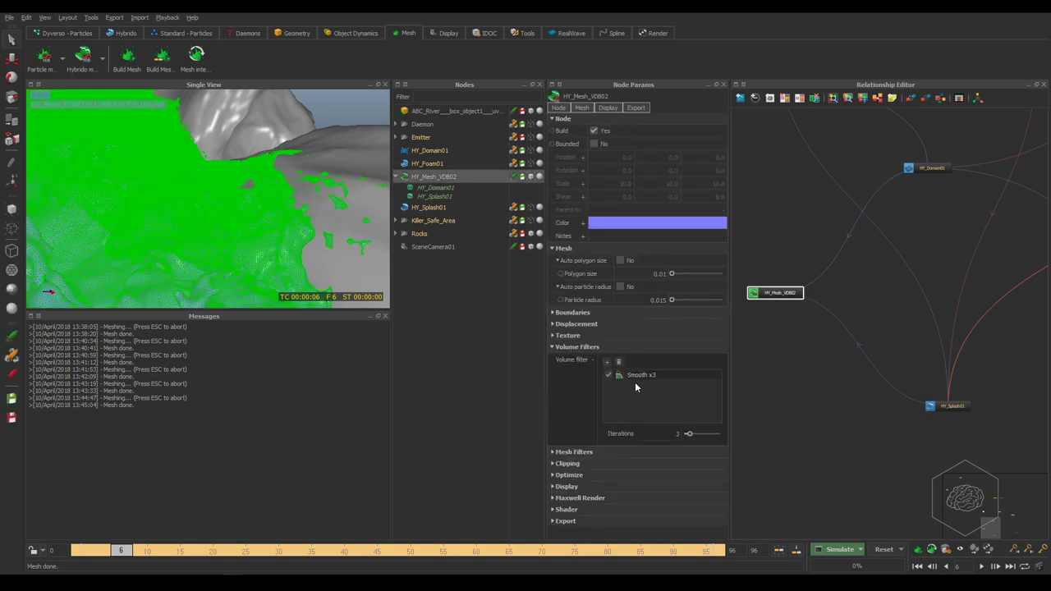
Add an Erode volume filter after Smooth and orbit/zoom around the river and rocks.
click(609, 363)
click(649, 393)
mouse_move(230, 151)
alt+mouse_down()
mouse_move(299, 152)
mouse_move(285, 185)
mouse_move(252, 183)
mouse_move(291, 167)
mouse_move(184, 213)
mouse_move(204, 185)
alt+mouse_up()
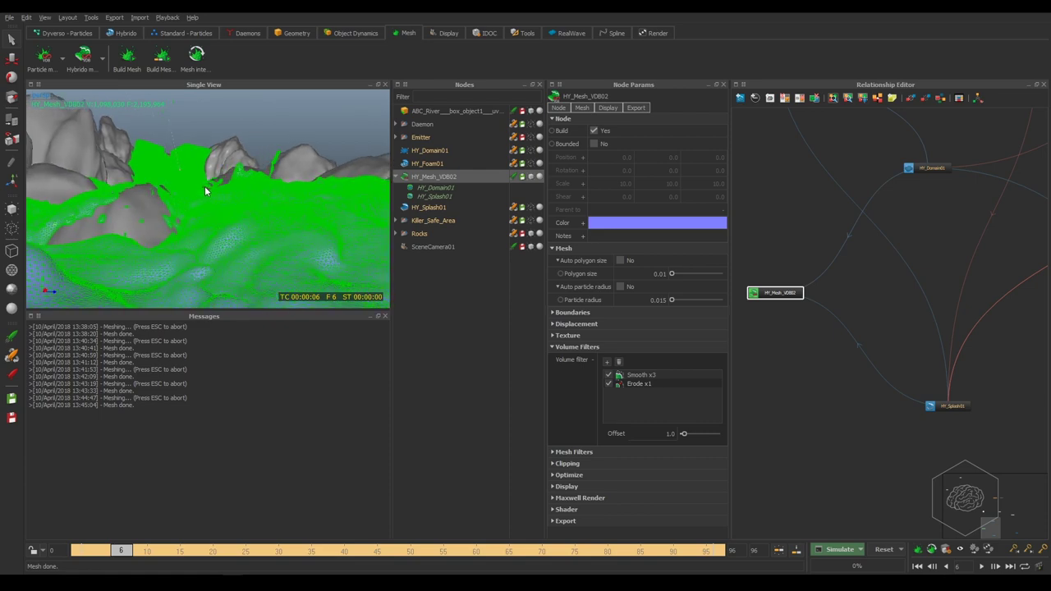
scroll(205, 186, up, 3)
scroll(205, 184, up, 3)
scroll(207, 182, up, 2)
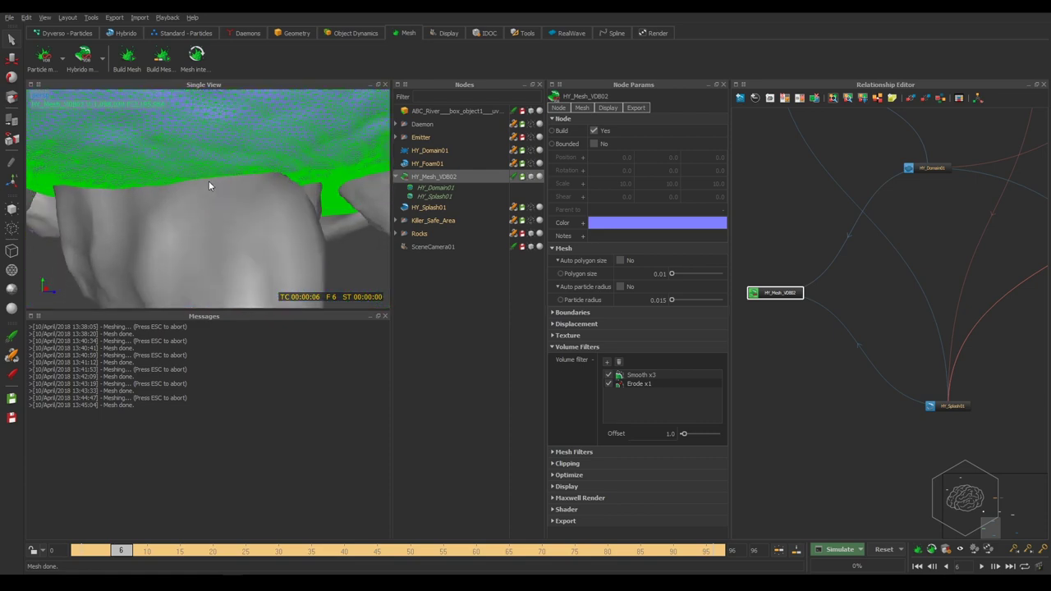
scroll(209, 181, up, 2)
scroll(210, 183, up, 3)
scroll(208, 184, up, 2)
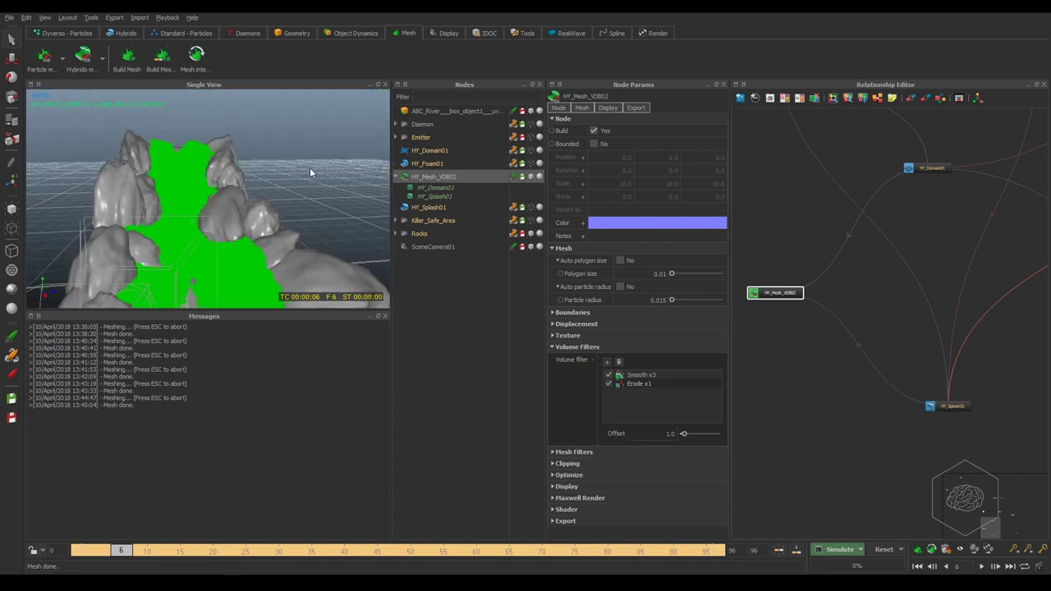
mouse_move(196, 236)
alt+mouse_down()
mouse_move(176, 234)
mouse_move(348, 194)
mouse_move(278, 248)
alt+mouse_up()
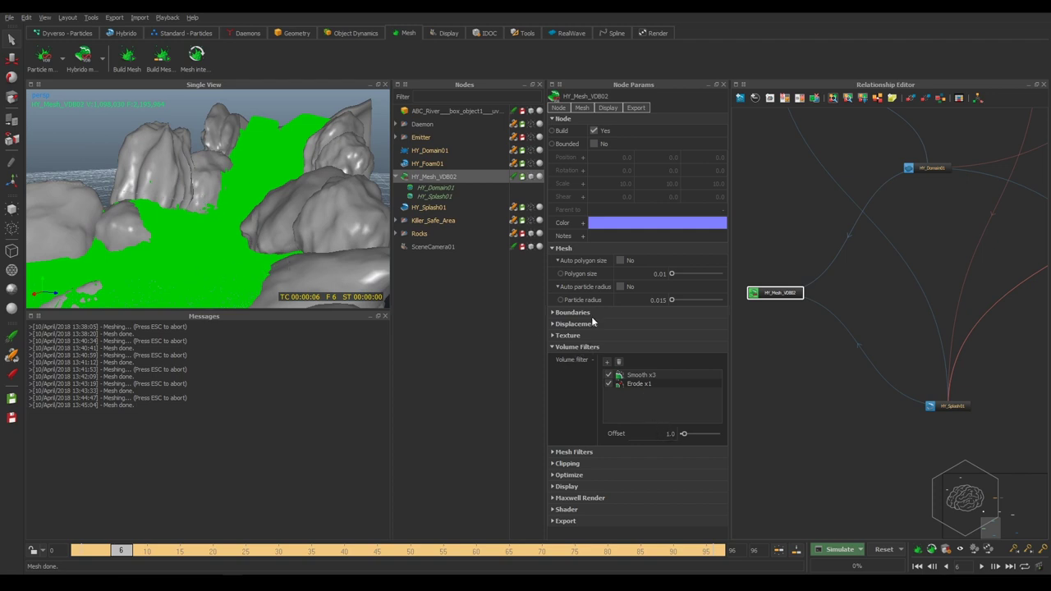
Rebuild HY_Mesh_VDB02 with the Erode filter and view the shaded result.
right_click(450, 179)
click(487, 228)
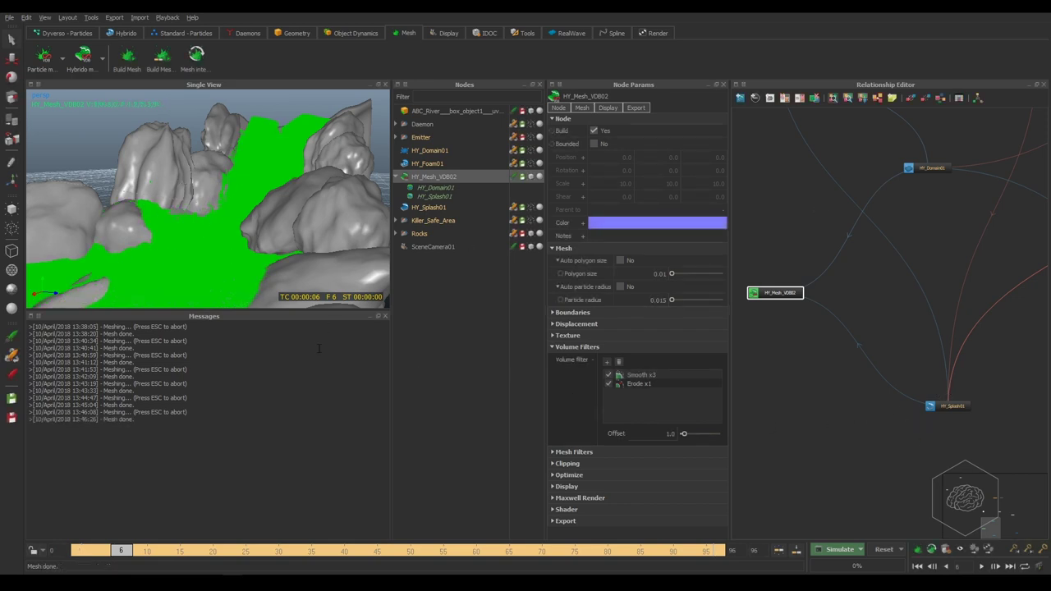
click(801, 386)
Orbit the view around the loaded river mesh covering the rocks.
mouse_move(162, 218)
alt+mouse_down()
mouse_move(189, 224)
mouse_move(91, 279)
mouse_move(103, 275)
mouse_move(112, 269)
mouse_move(74, 254)
mouse_move(161, 249)
mouse_move(202, 230)
mouse_move(188, 204)
alt+mouse_up()
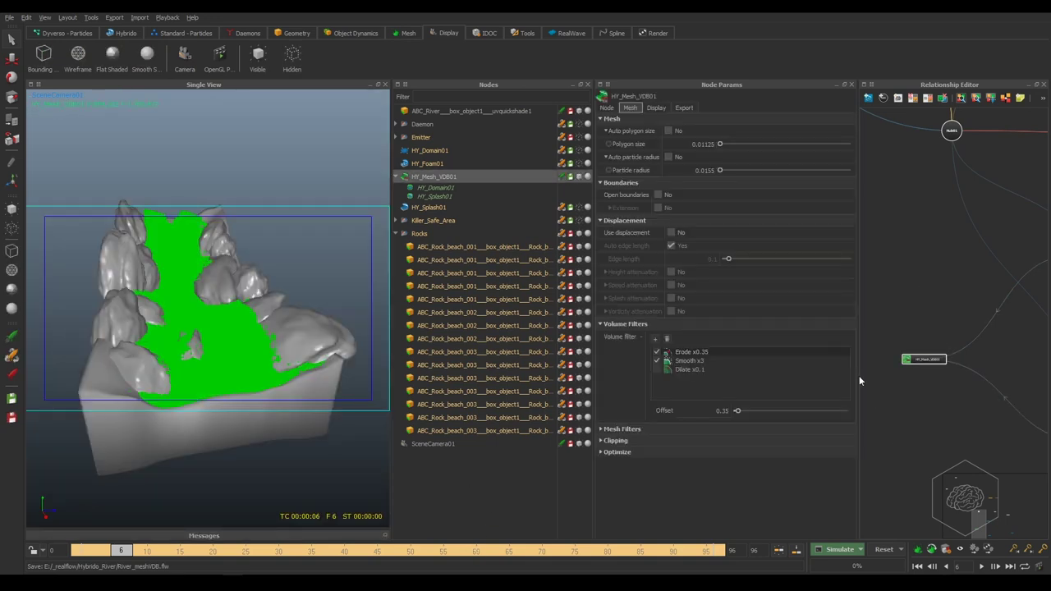
double_click(682, 145)
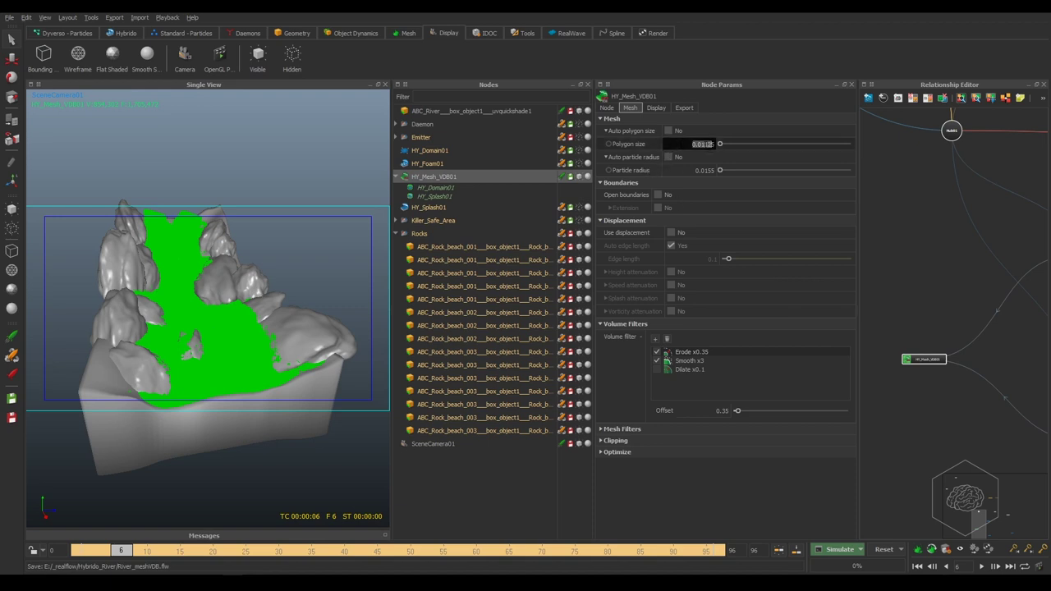
key(Return)
double_click(706, 170)
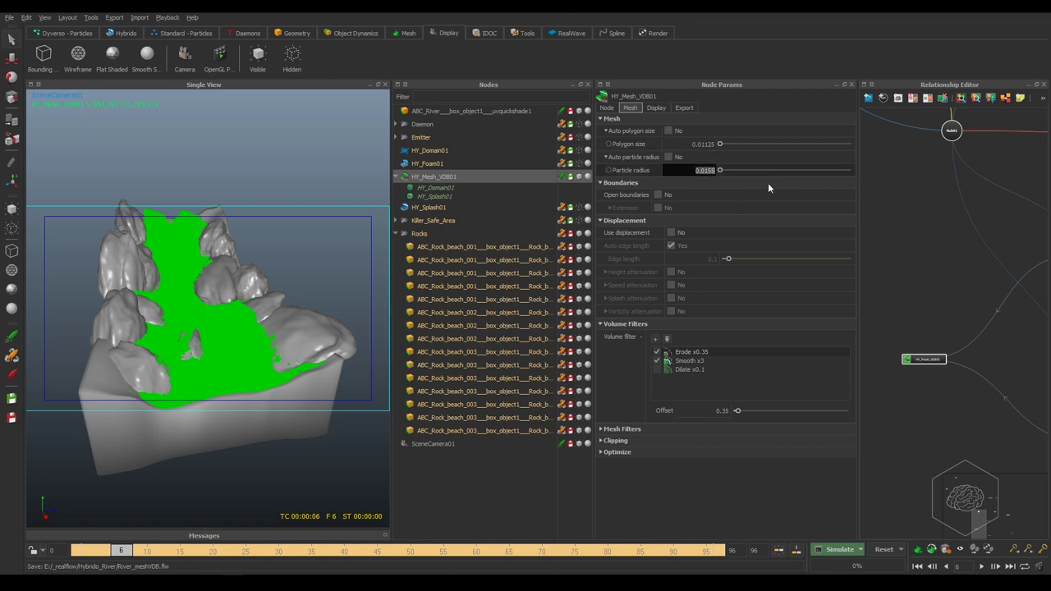
click(913, 191)
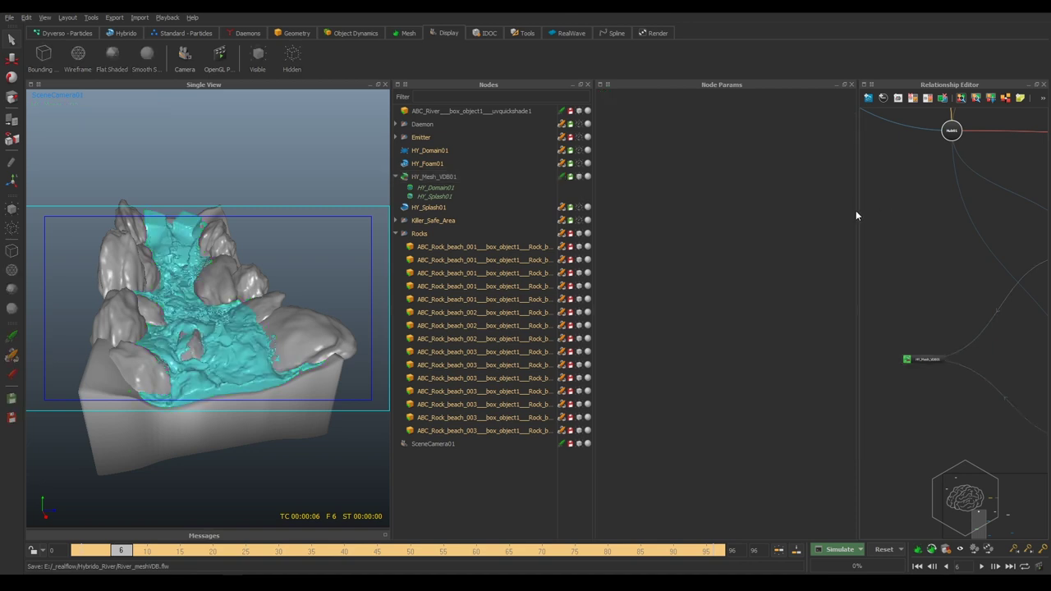
click(924, 359)
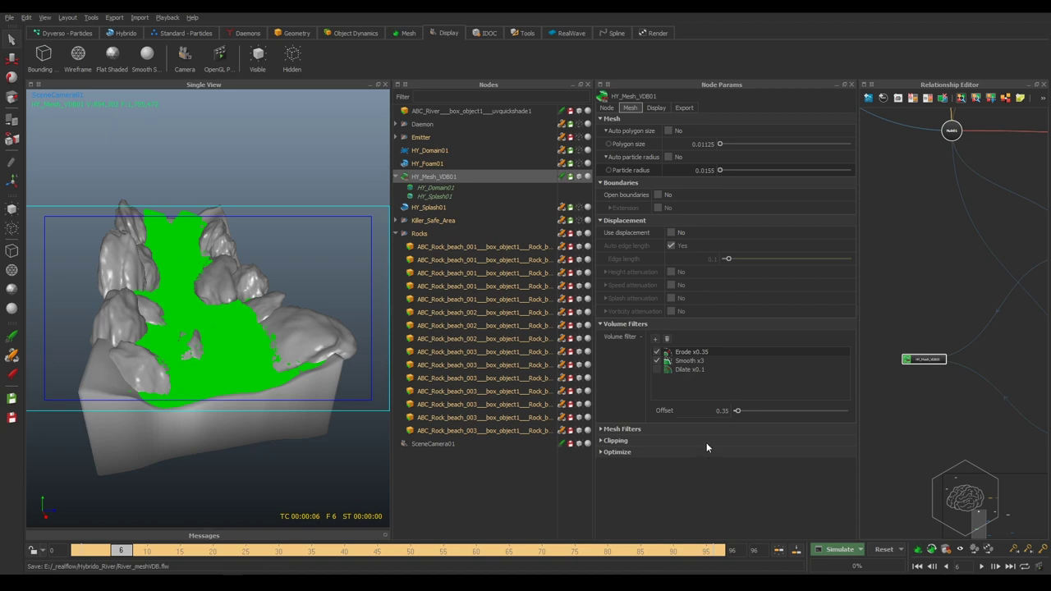
click(690, 371)
click(931, 279)
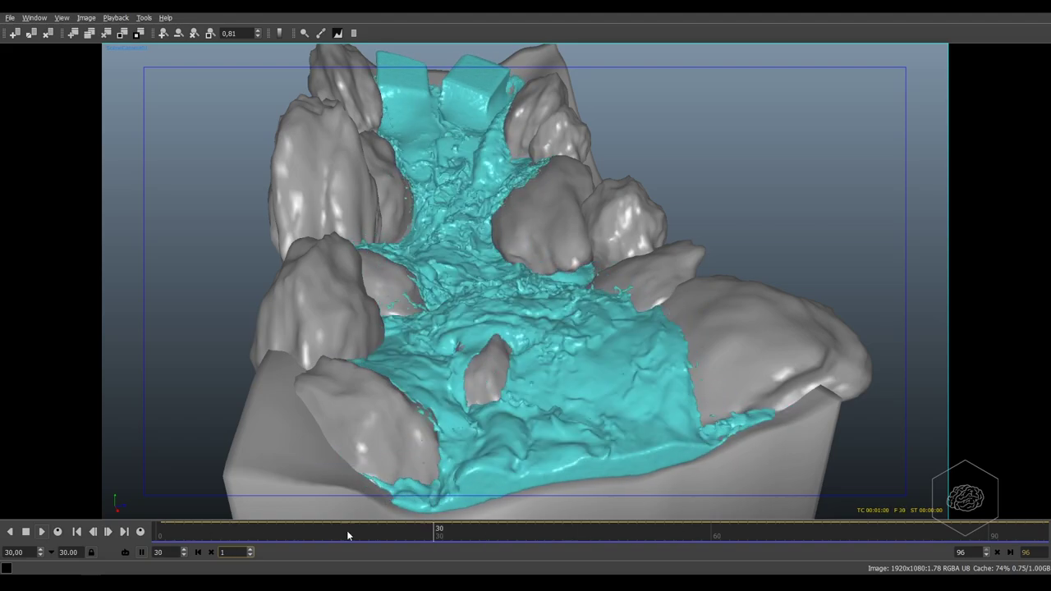
click(26, 534)
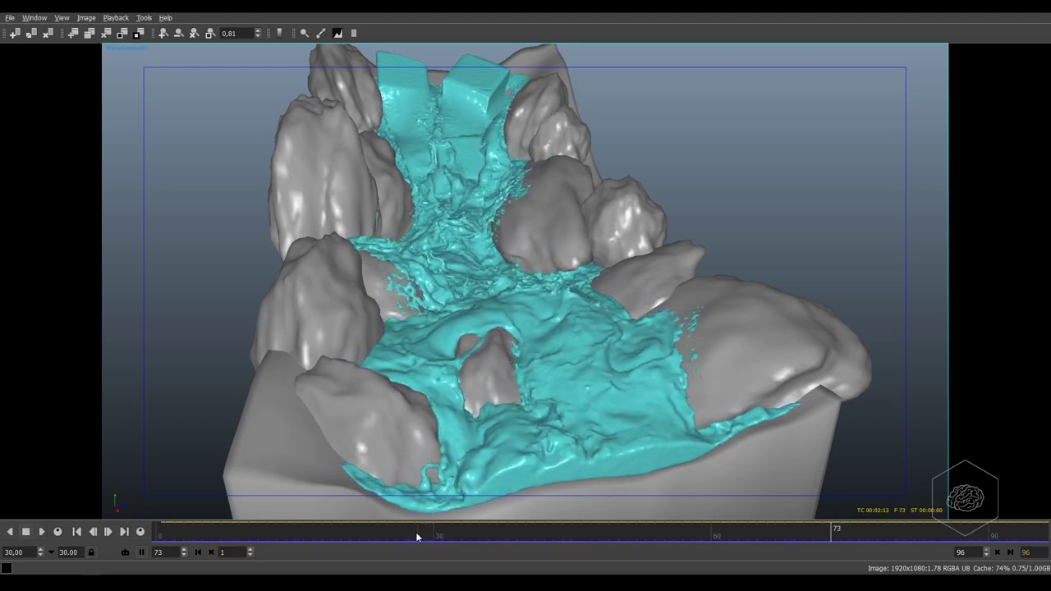
drag(260, 538, 893, 541)
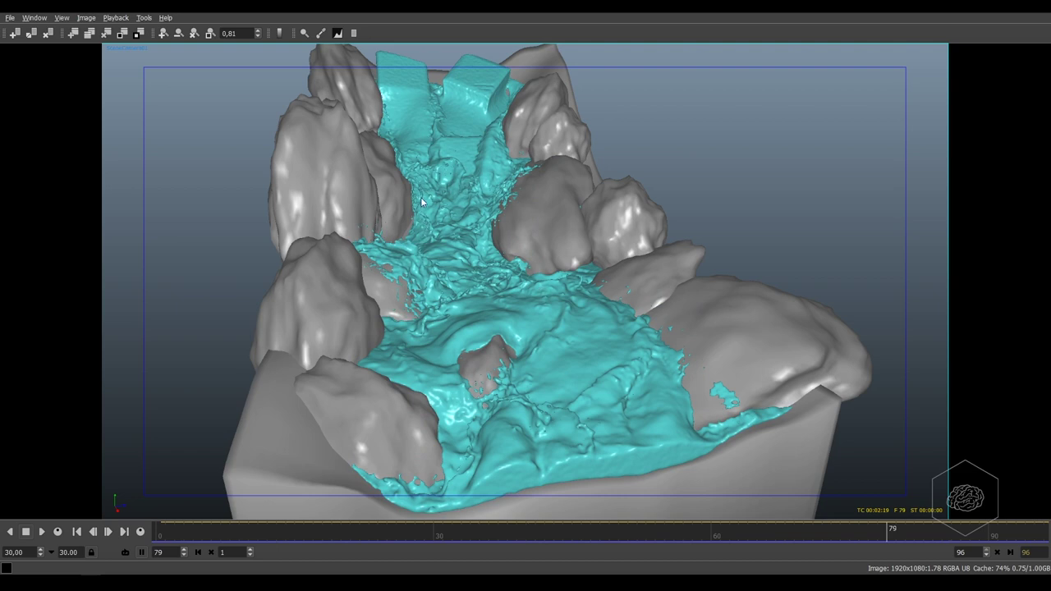
click(728, 535)
drag(728, 536, 975, 532)
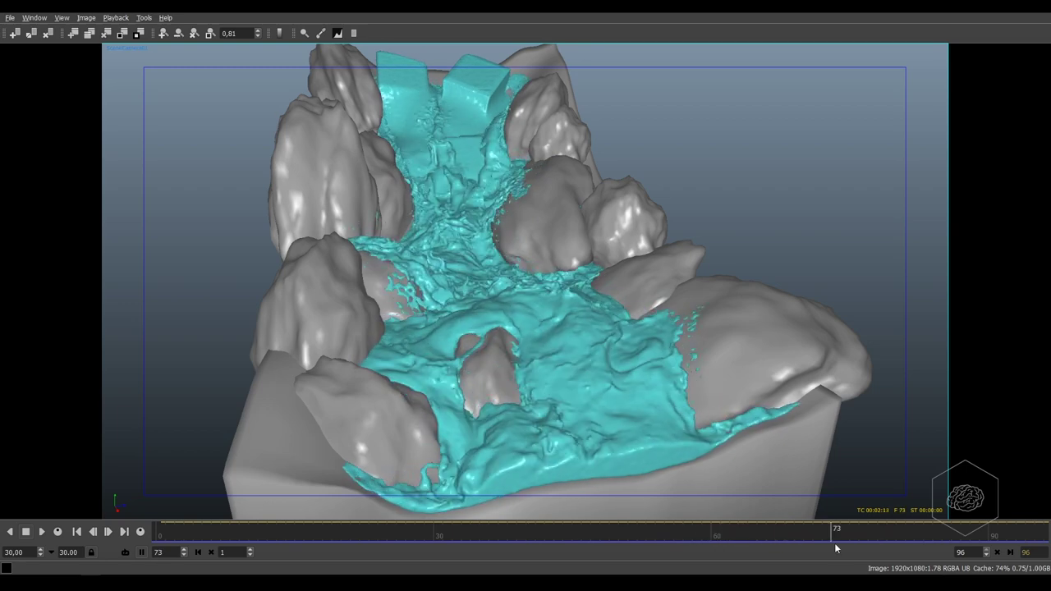